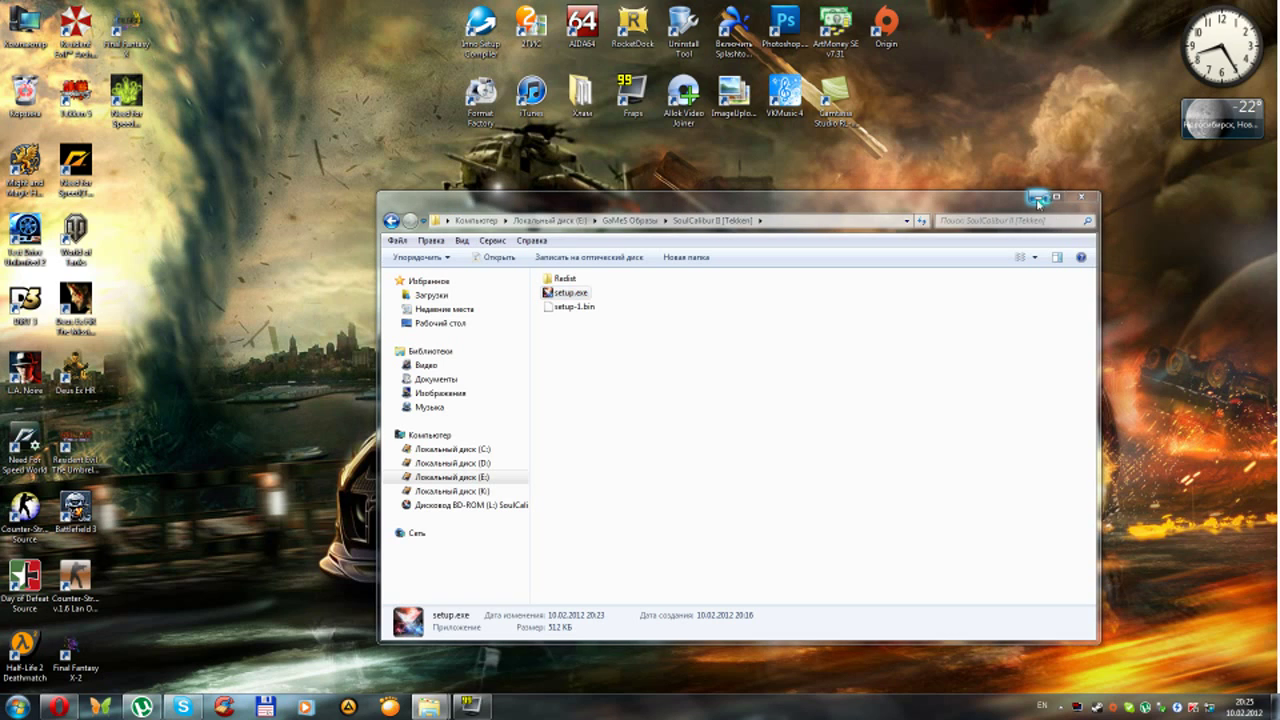
# Clear the folder window away and advance the SoulCalibur II [Tekken] setup past its welcome and system requirements pages
pyautogui.click(1037, 203)
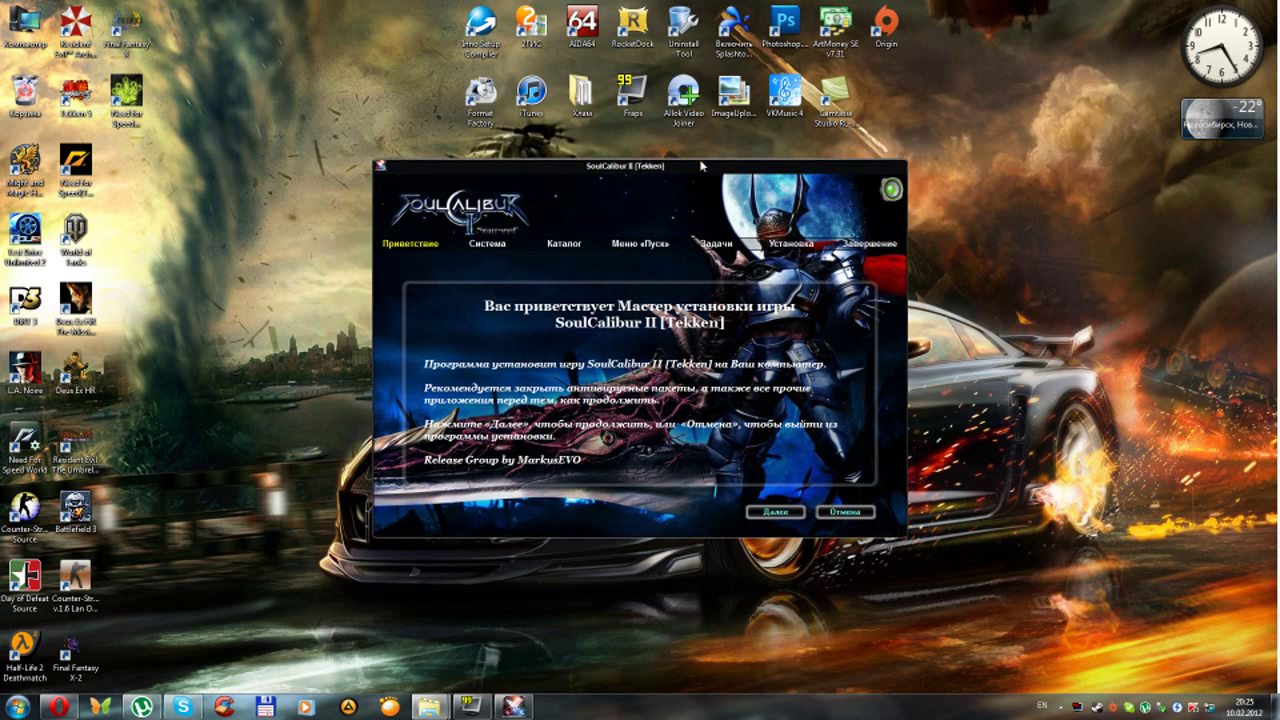
pyautogui.moveTo(700, 174); pyautogui.dragTo(330, 13)
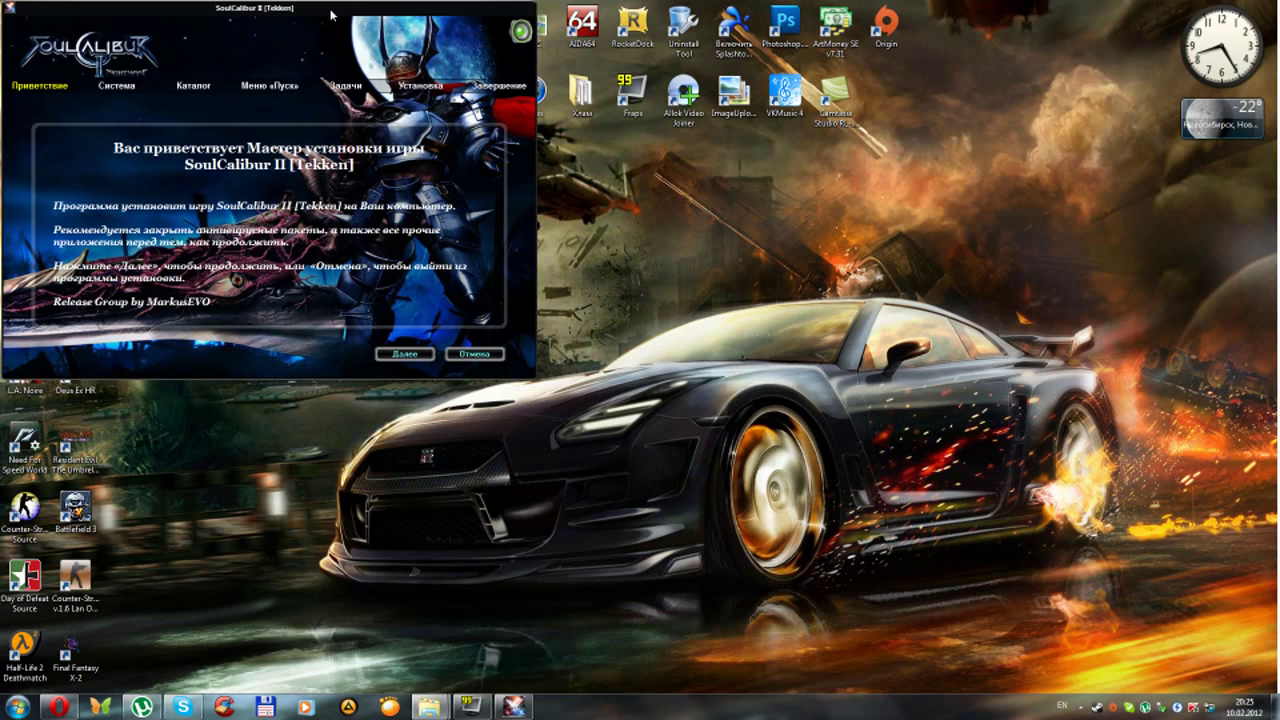
pyautogui.click(405, 355)
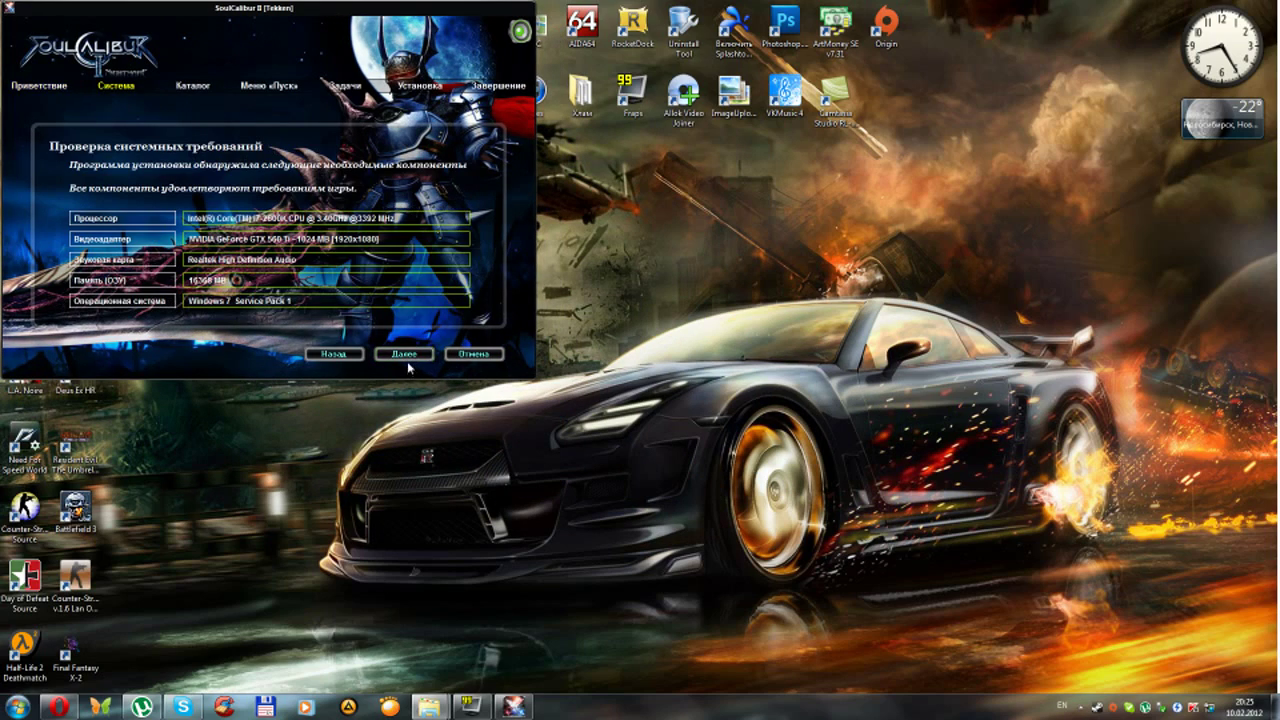
pyautogui.click(407, 357)
# Choose the SoulCalibur II directory in the GaMeS folder on drive E: as the installation folder and continue
pyautogui.click(447, 228)
pyautogui.click(226, 261)
pyautogui.doubleClick(256, 263)
pyautogui.click(216, 219)
pyautogui.click(297, 293)
pyautogui.click(404, 355)
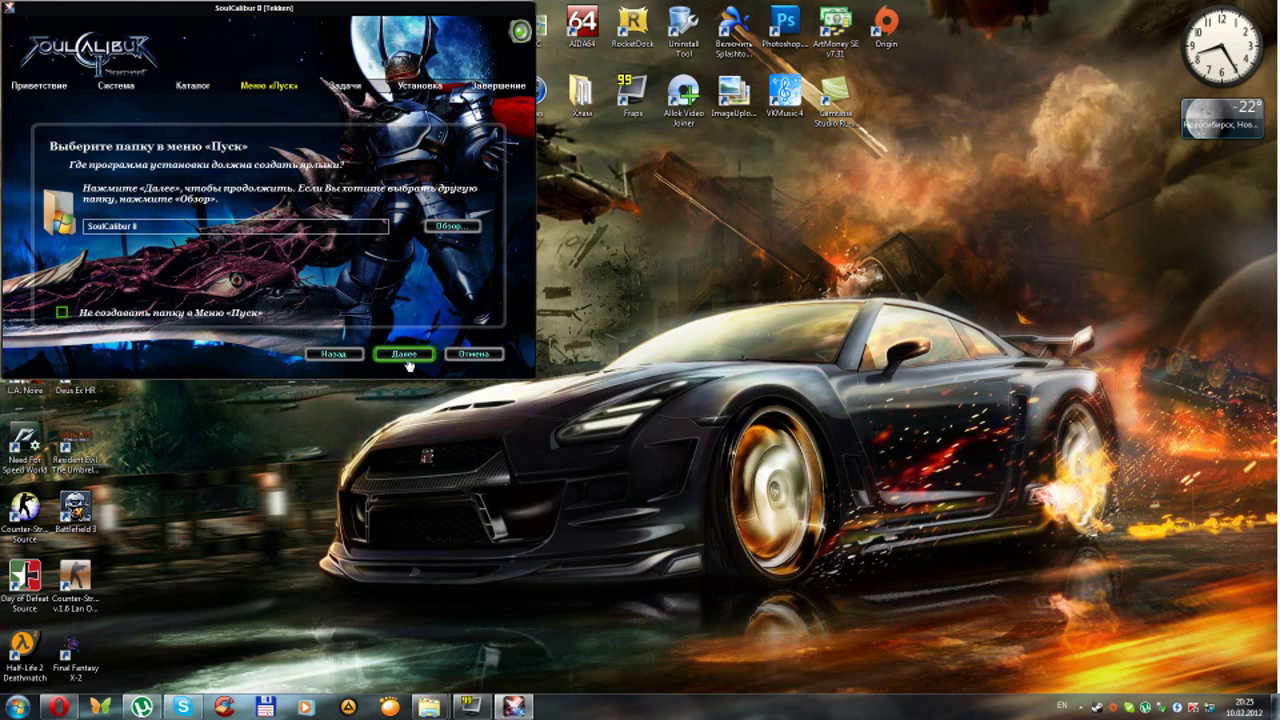
# Accept SoulCalibur II as the Start menu folder, install the game with a desktop shortcut and finish the setup
pyautogui.click(404, 354)
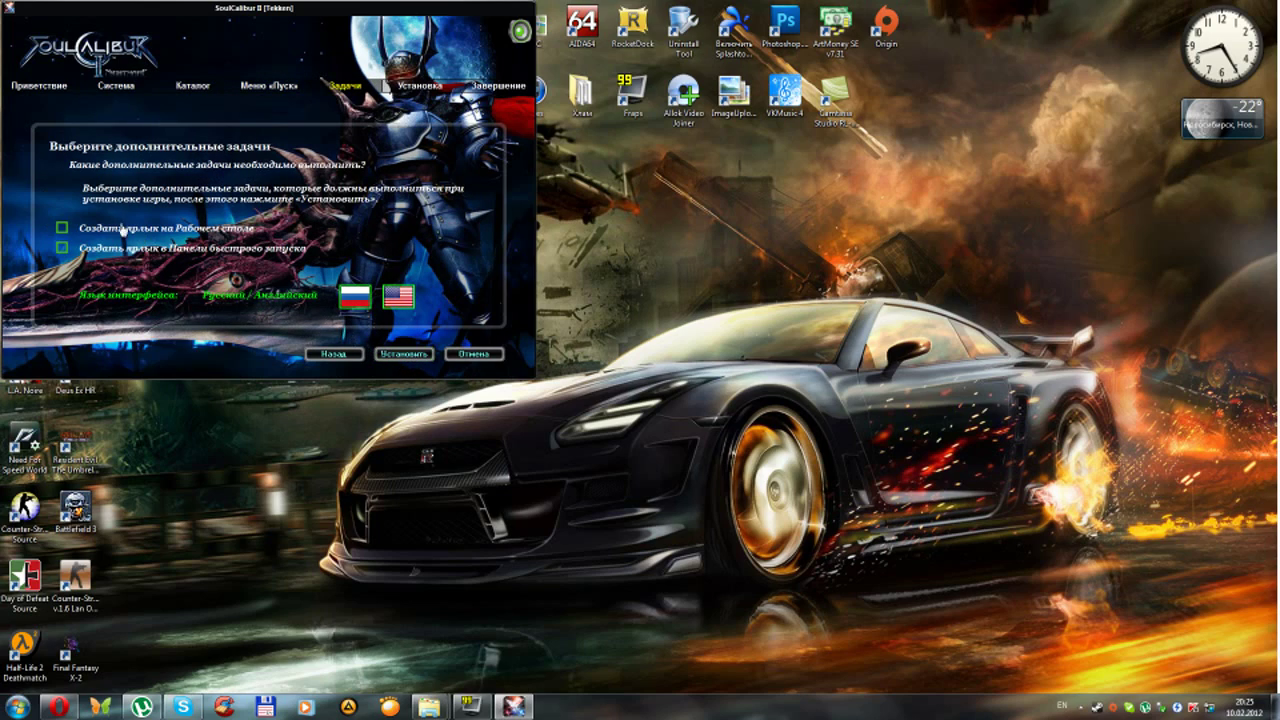
pyautogui.click(404, 354)
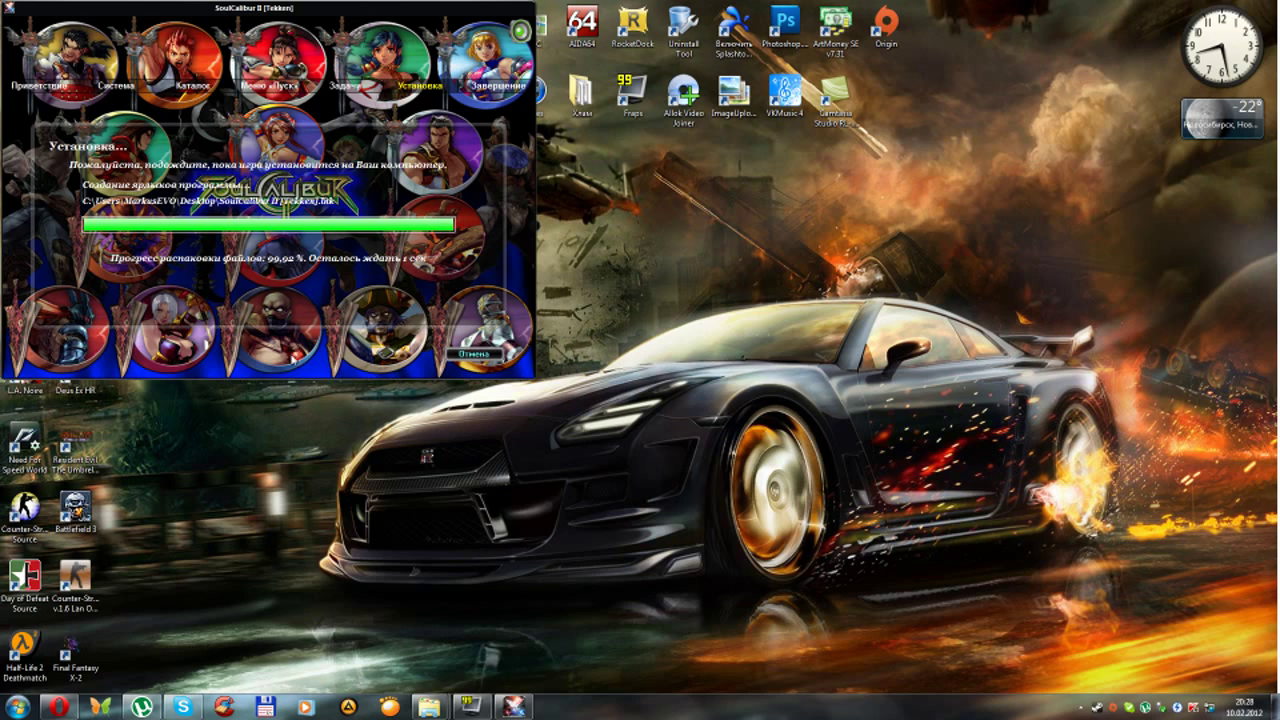
pyautogui.click(476, 356)
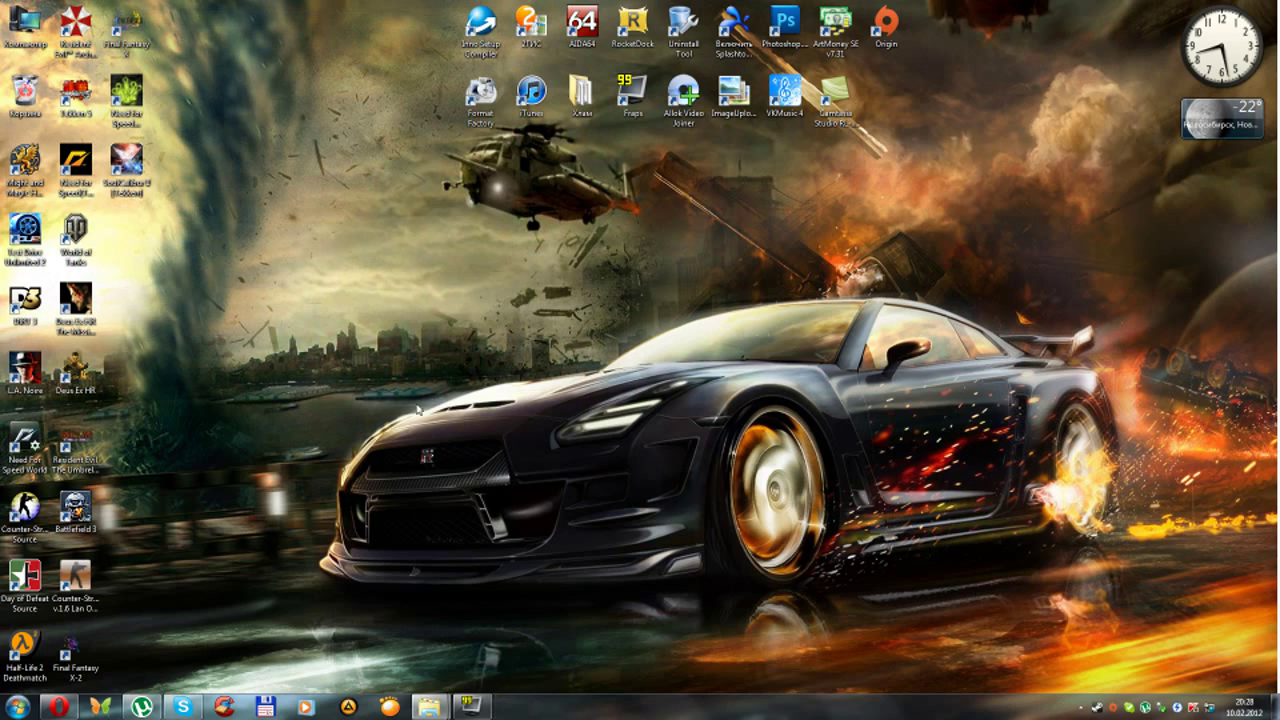
# Open the installed SoulCalibur II folder inside GaMeS on drive E:
pyautogui.doubleClick(25, 22)
pyautogui.click(1027, 157)
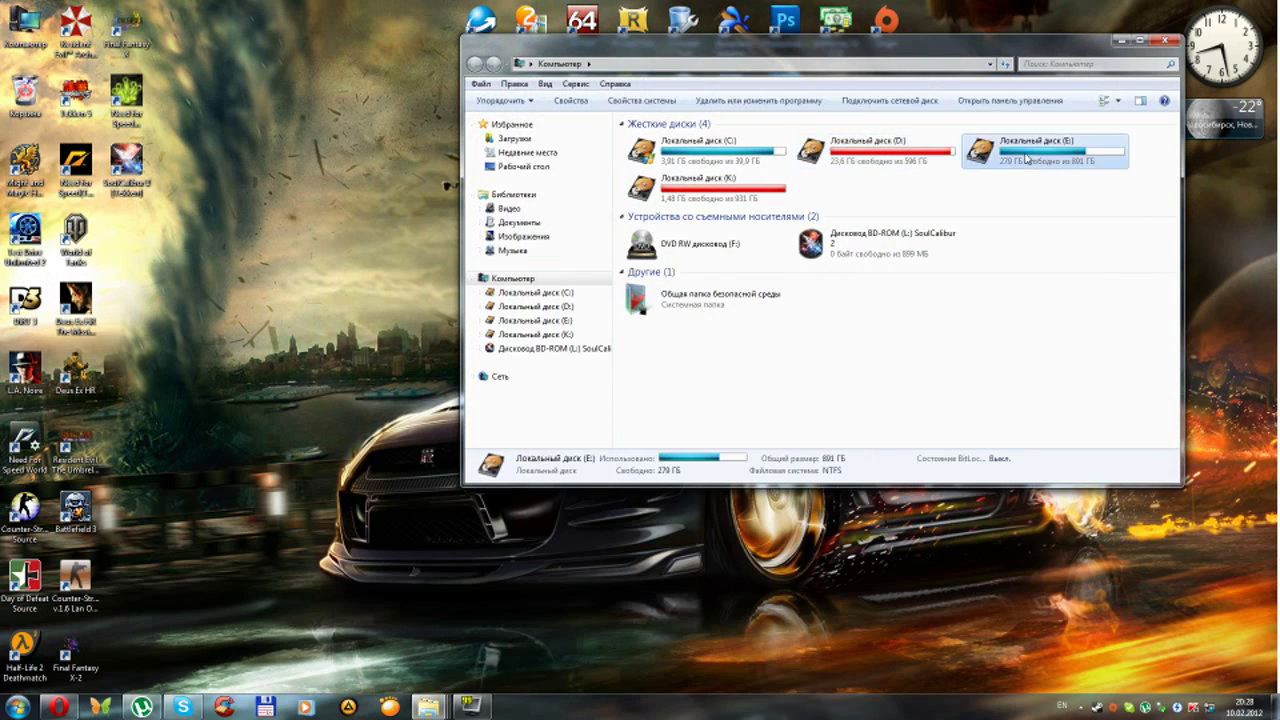
pyautogui.doubleClick(1027, 157)
pyautogui.doubleClick(662, 163)
pyautogui.doubleClick(661, 151)
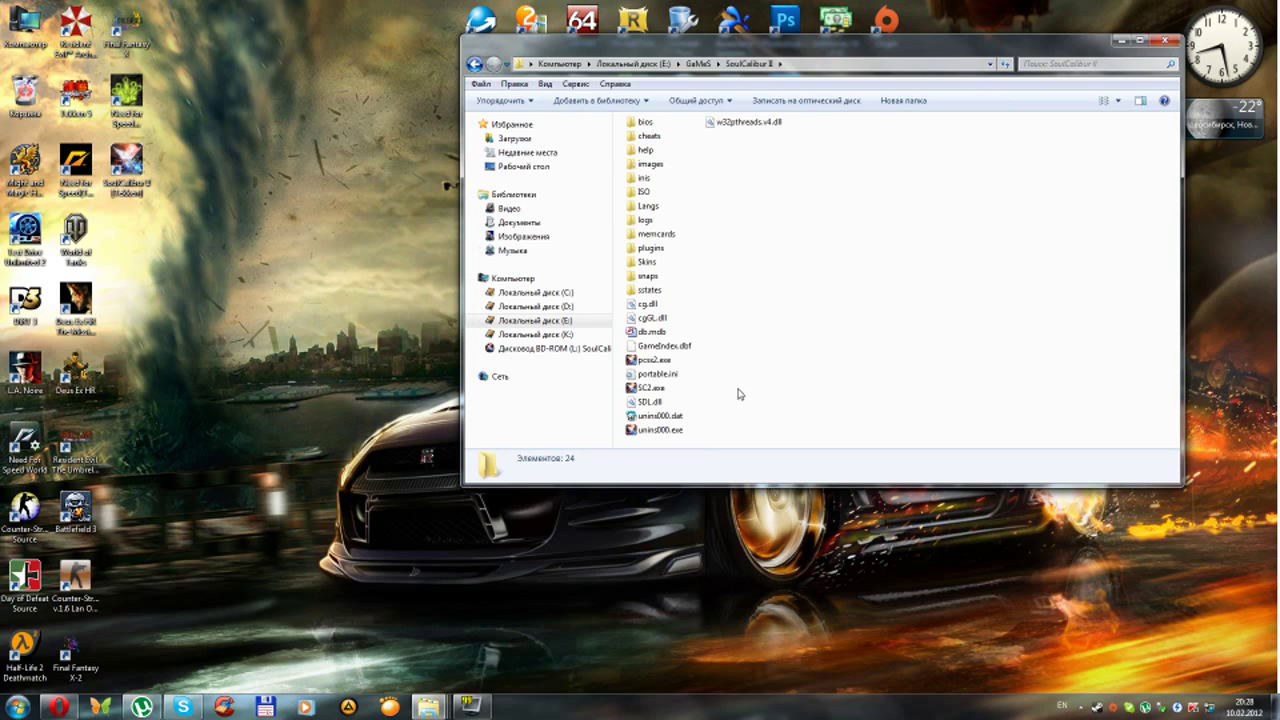
# Check the SoulCalibur II [Tekken] folder in GaMeS and try to delete it
pyautogui.press('BackSpace')
pyautogui.doubleClick(690, 165)
pyautogui.press('BackSpace')
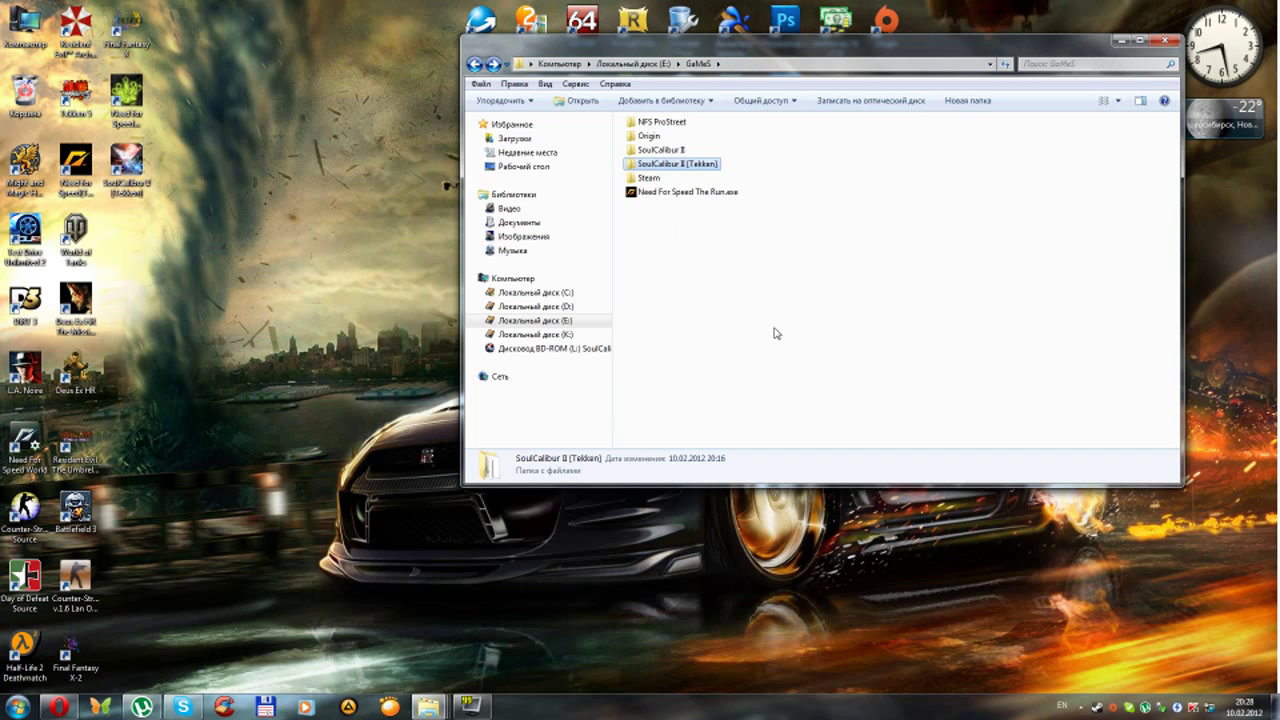
pyautogui.press('Delete')
pyautogui.press('Return')
pyautogui.click(693, 422)
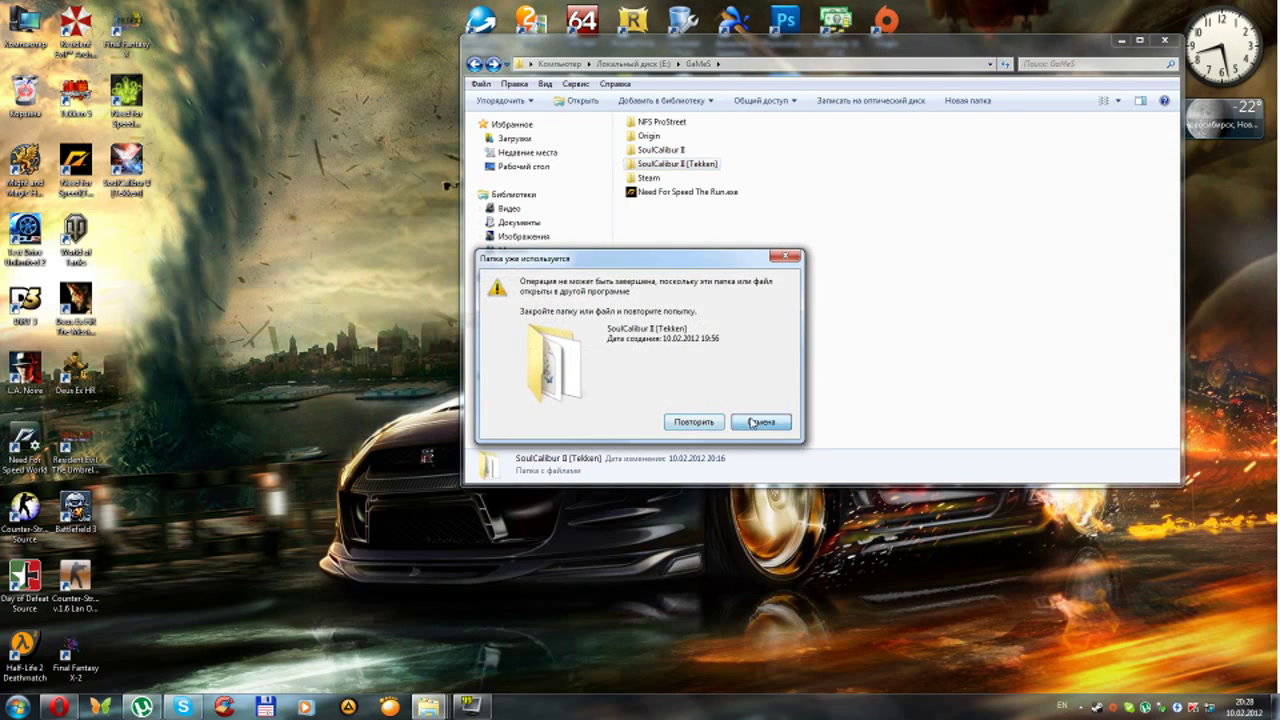
pyautogui.click(760, 422)
# Launch pcsx2.exe from the SoulCalibur II folder
pyautogui.doubleClick(661, 150)
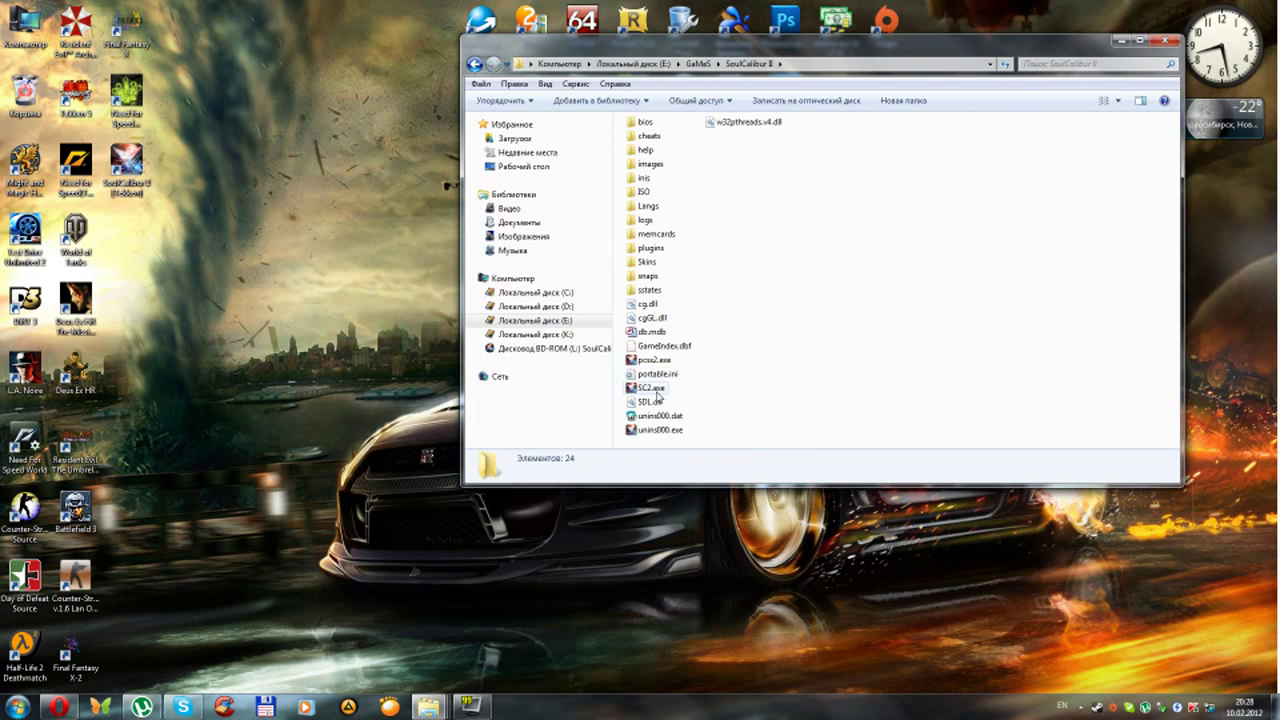
pyautogui.click(652, 388)
pyautogui.click(653, 360)
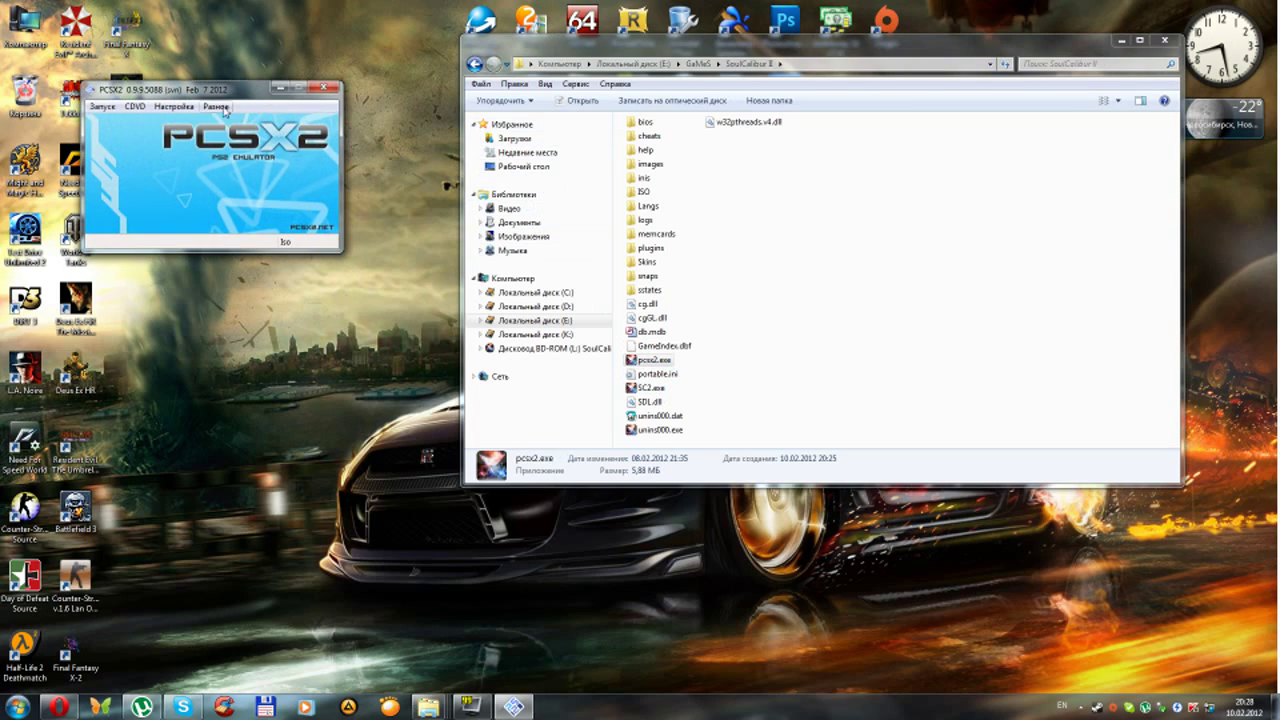
# Open the emulator's LilyPad controller settings and clear all bindings of Pad 1
pyautogui.click(174, 106)
pyautogui.moveTo(205, 200)
pyautogui.click(335, 220)
pyautogui.click(148, 122)
pyautogui.click(201, 458)
# Bind Pad 1's D-Pad Up, Left, Right and Down to the matching D-pad directions of the XInput gamepad
pyautogui.click(418, 196)
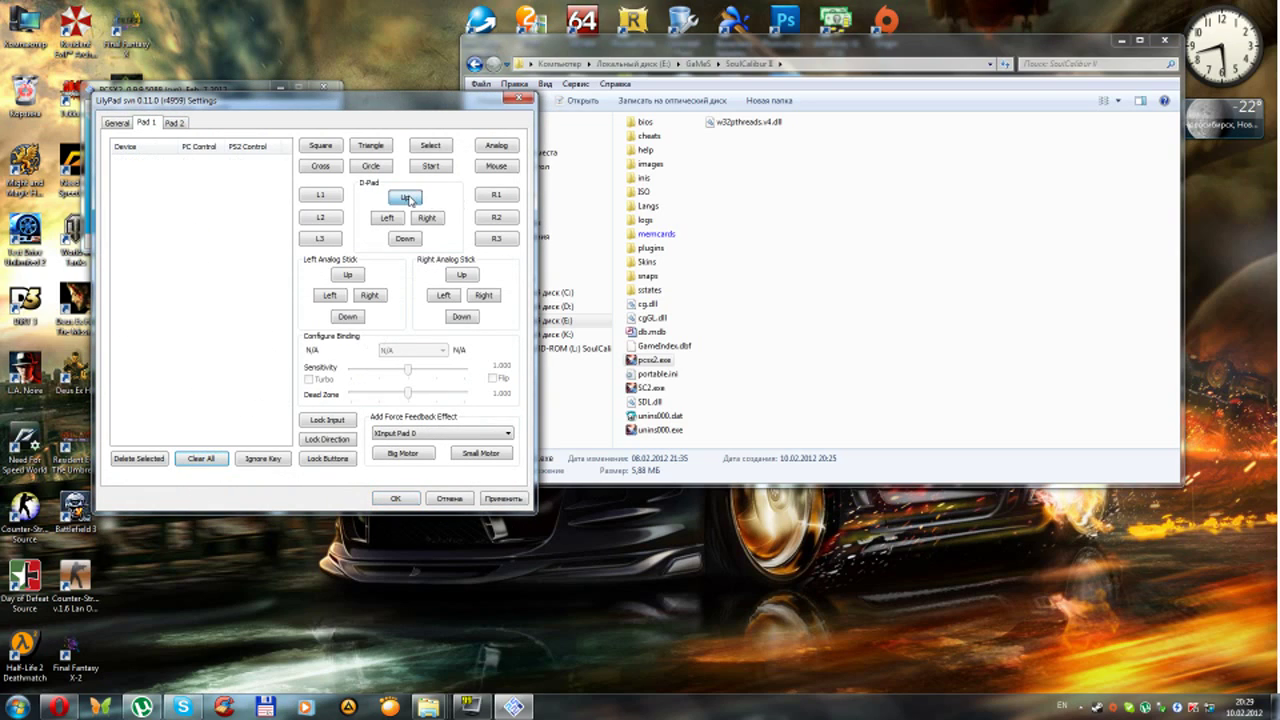
pyautogui.click(388, 220)
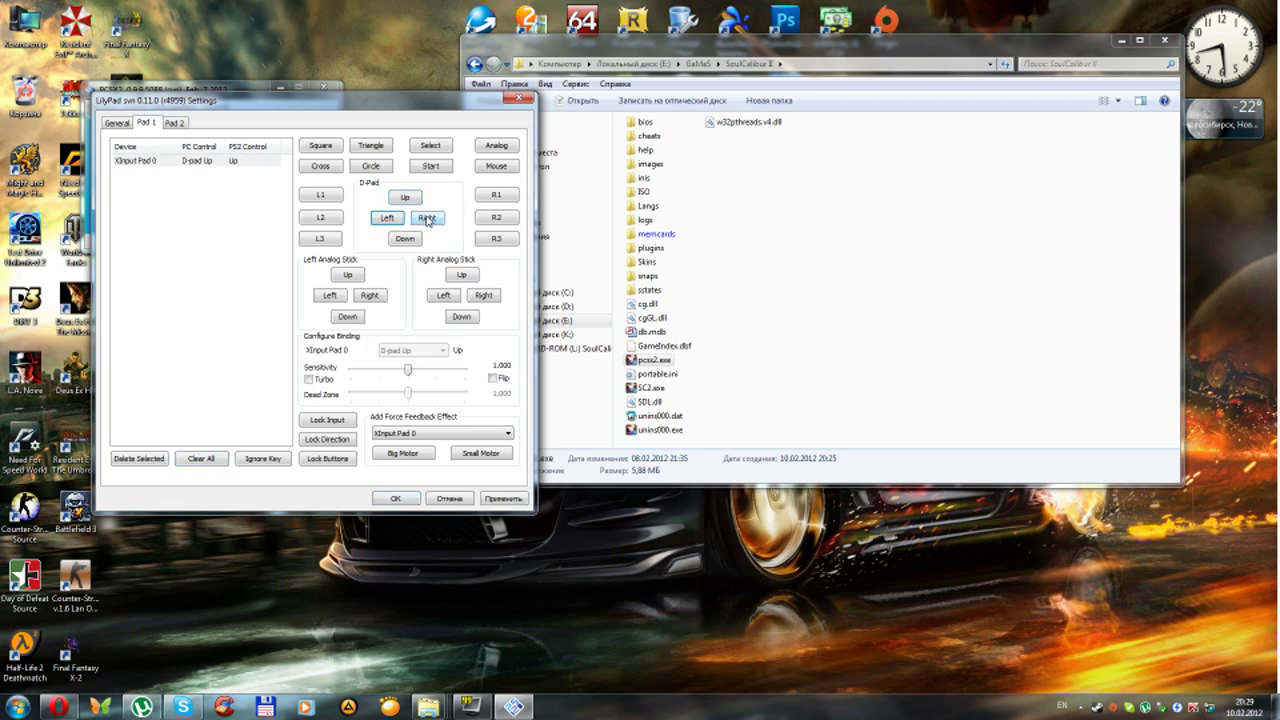
pyautogui.click(425, 219)
pyautogui.click(405, 239)
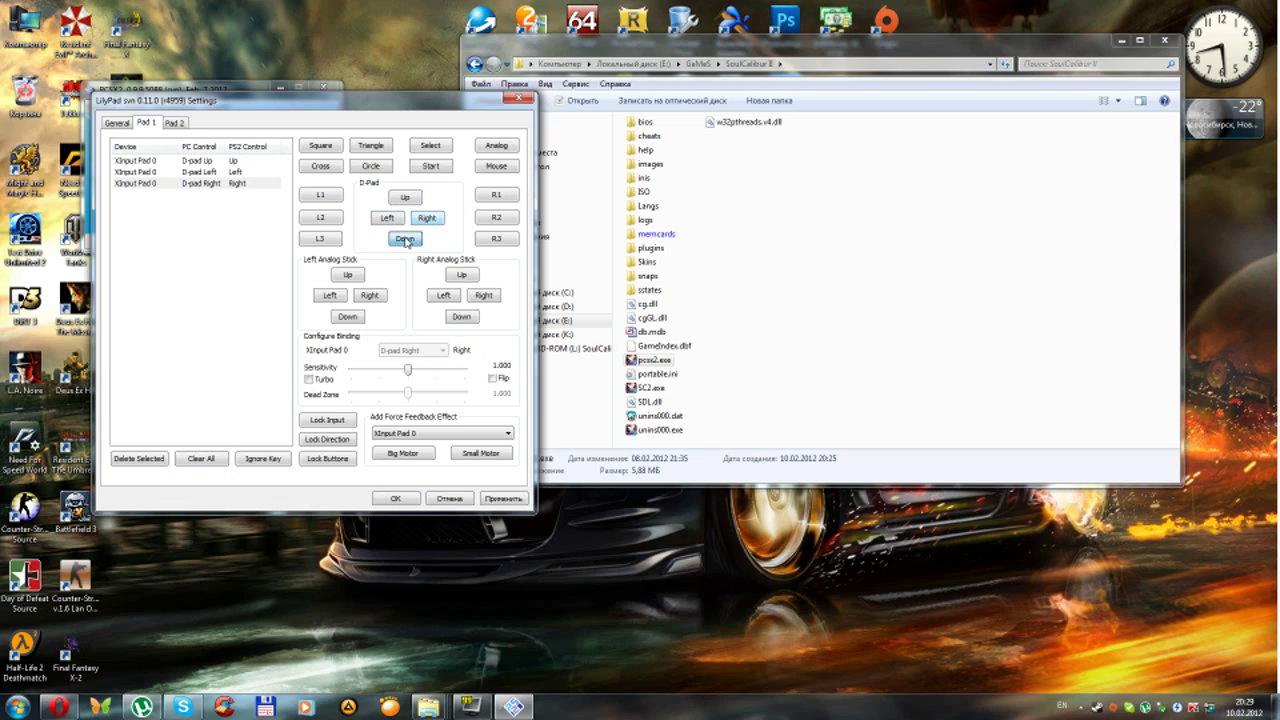
# Bind all four directions of Pad 1's left analog stick to the gamepad's left thumbstick
pyautogui.click(349, 276)
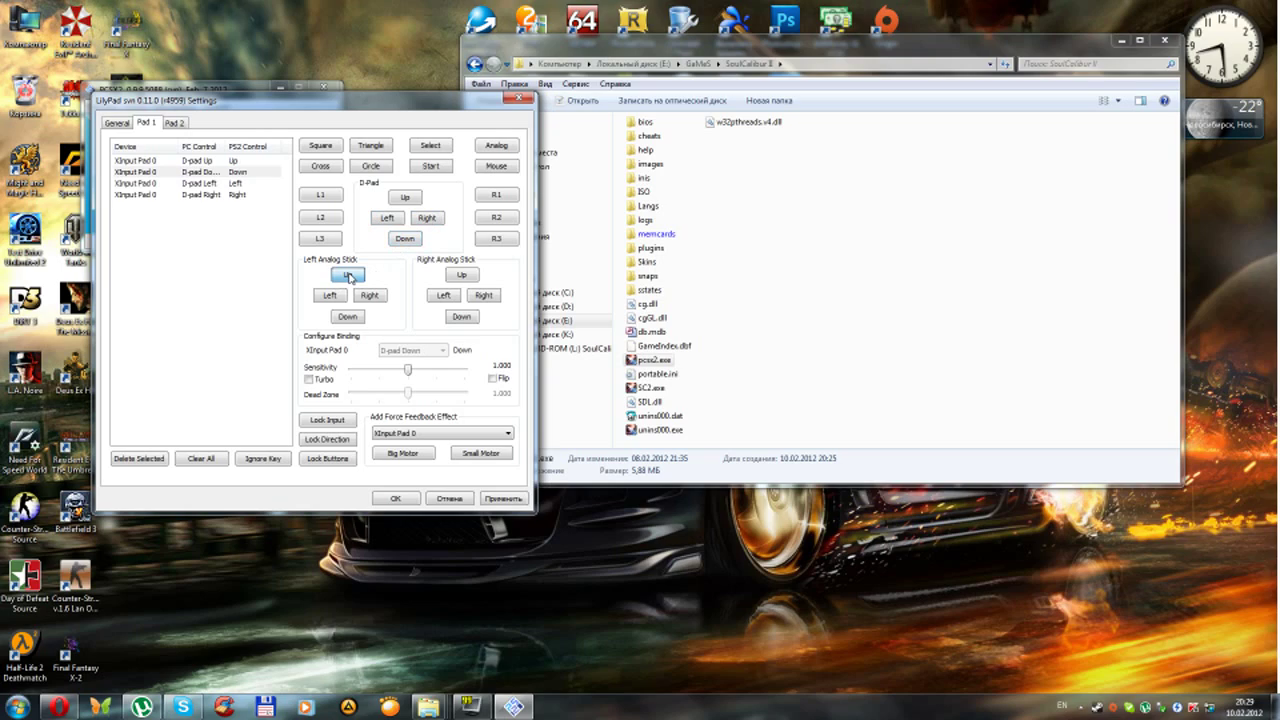
pyautogui.click(331, 295)
pyautogui.click(369, 295)
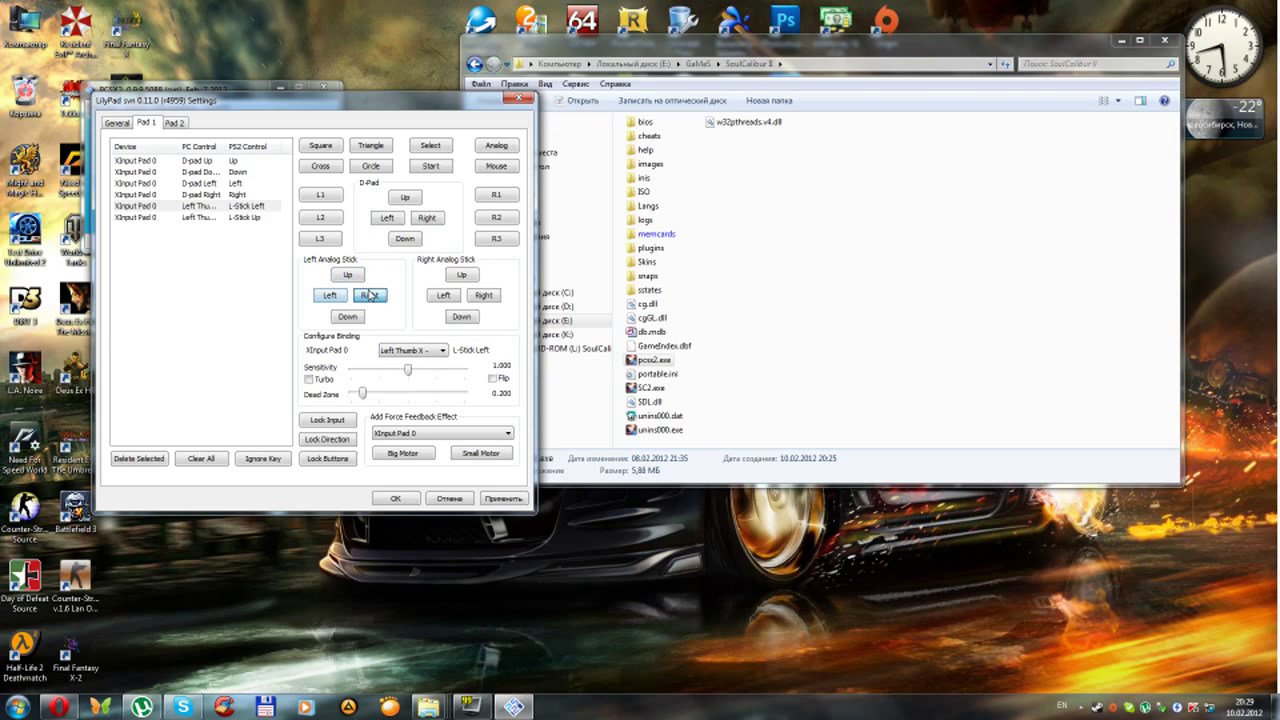
pyautogui.click(364, 317)
# Bind all four directions of Pad 1's right analog stick to the gamepad's right thumbstick
pyautogui.click(462, 275)
pyautogui.click(446, 296)
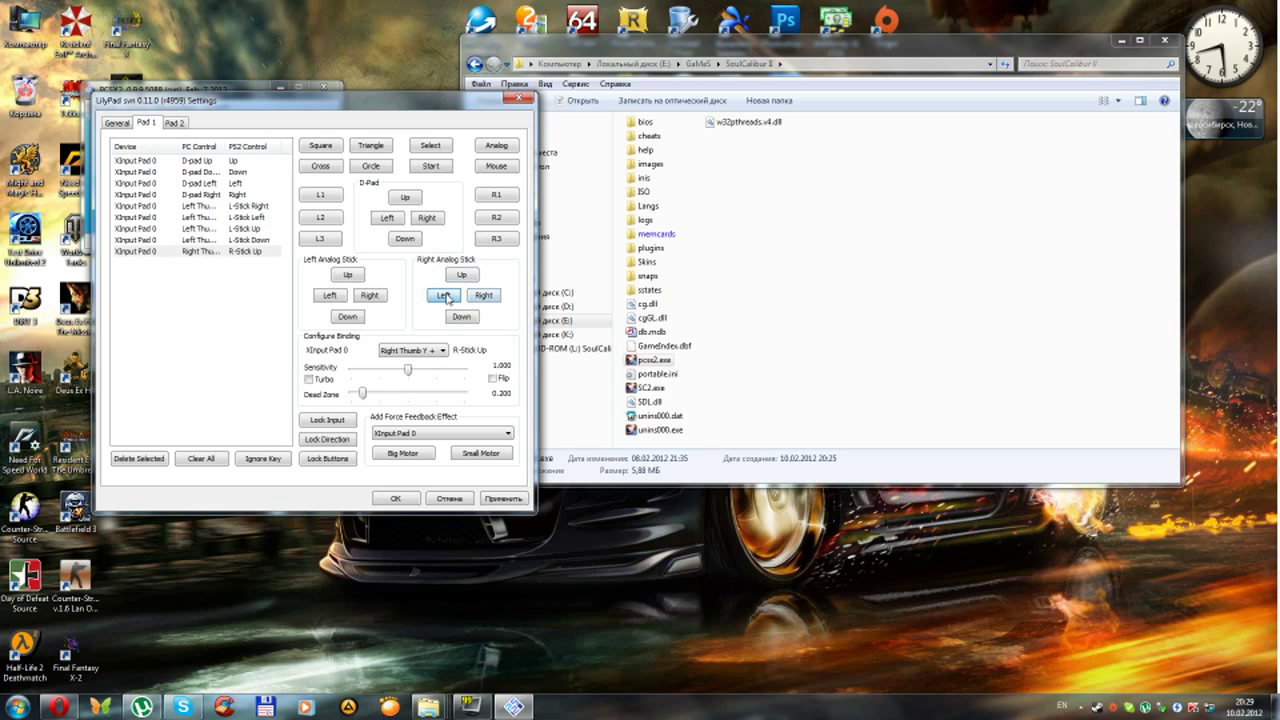
pyautogui.click(483, 296)
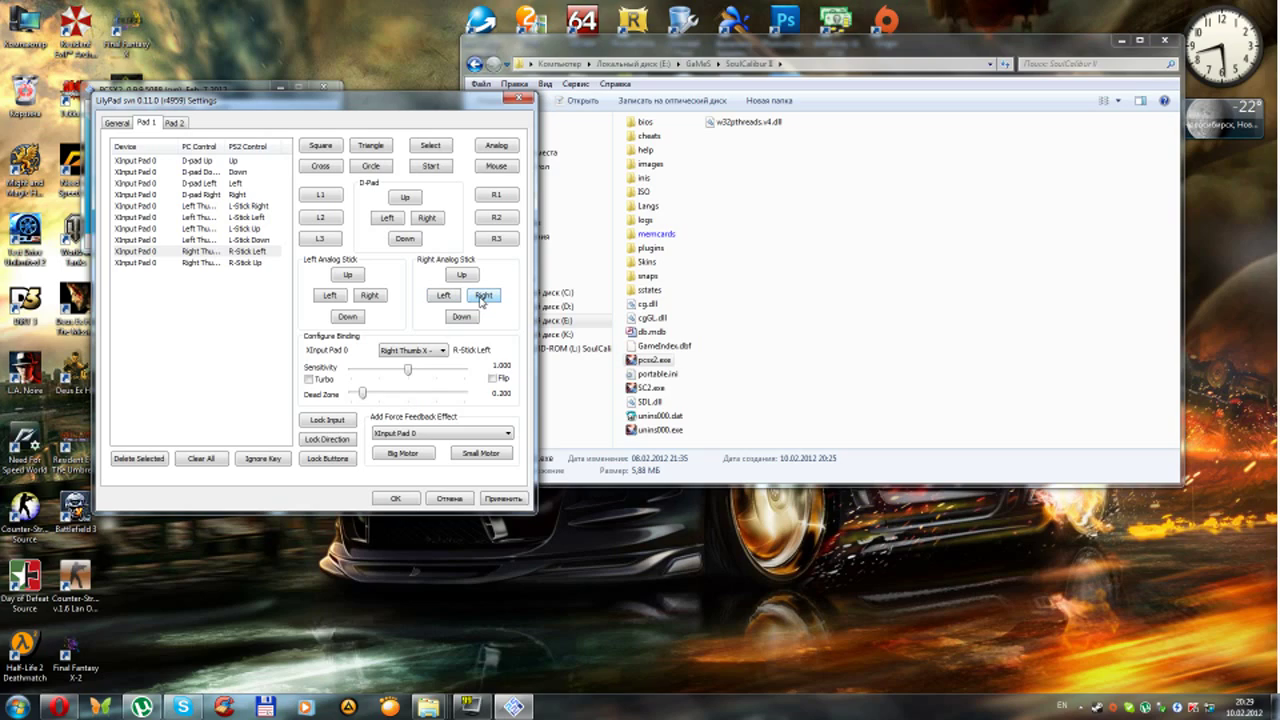
pyautogui.click(463, 317)
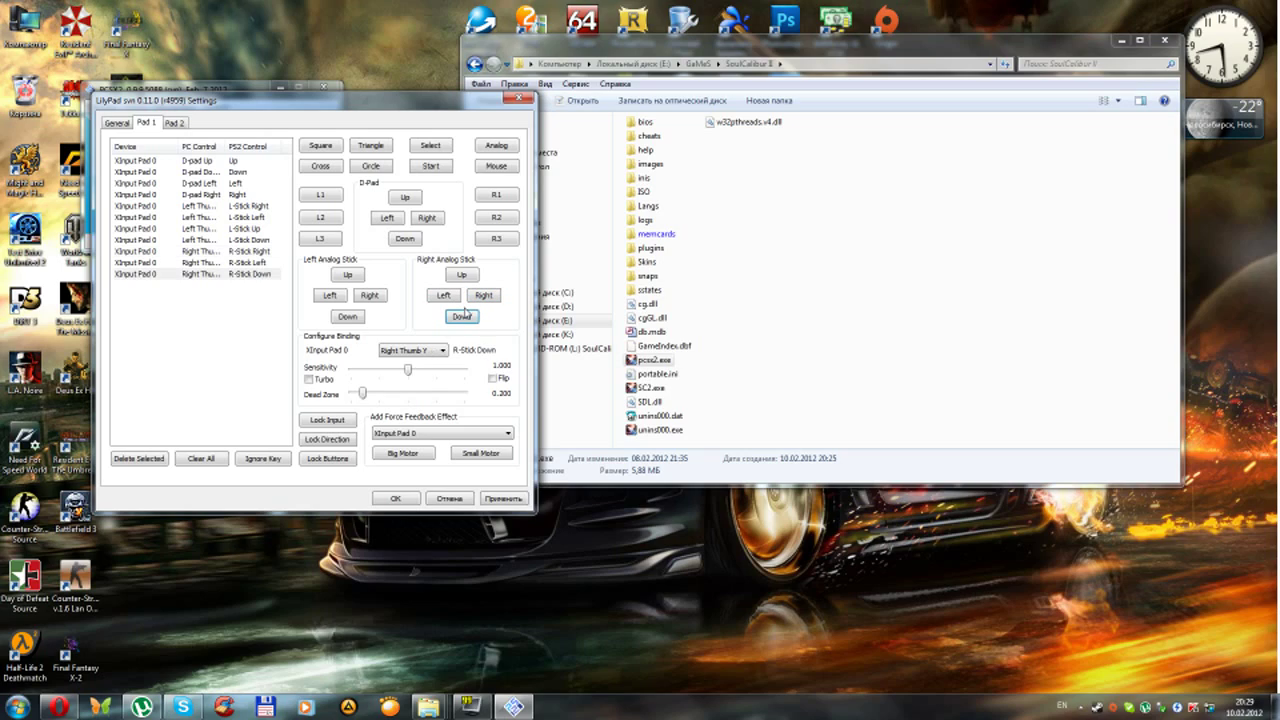
# Bind L2 and R2 to the shoulders, Cross, Circle, Square and Triangle to A, B, X and Y, and Select and Start to Back and Start
pyautogui.click(322, 222)
pyautogui.click(491, 219)
pyautogui.click(322, 166)
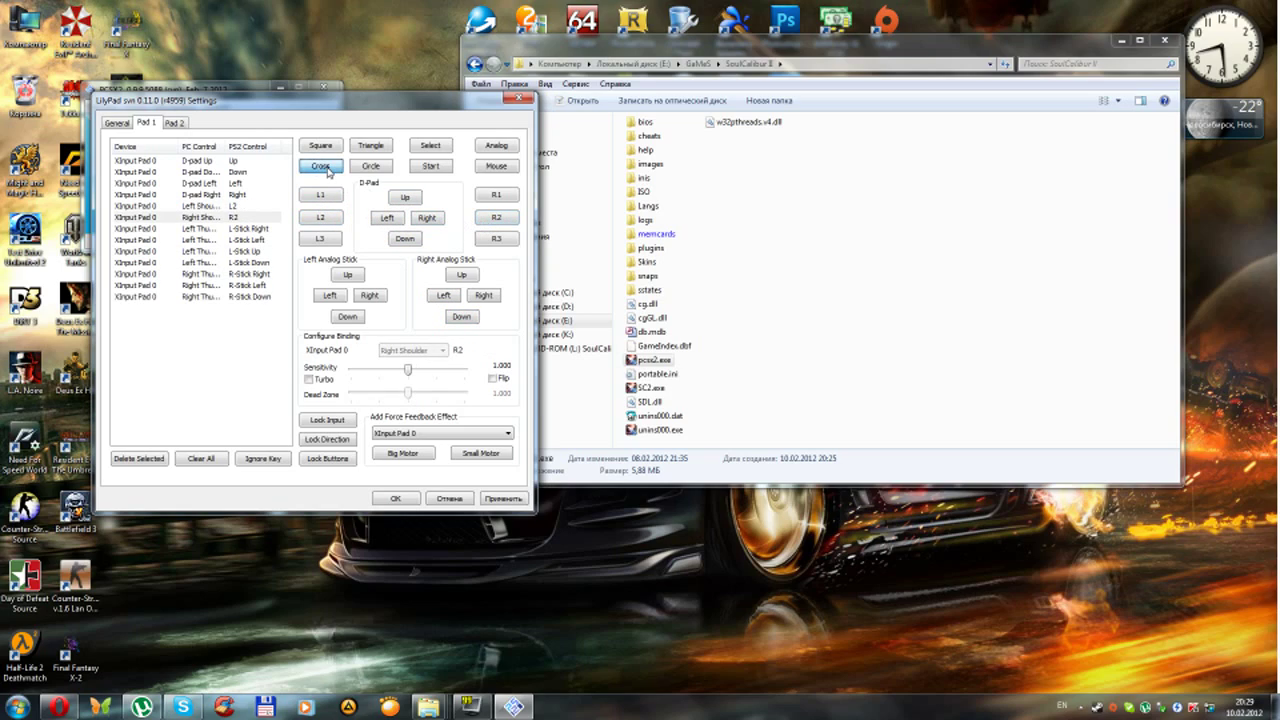
pyautogui.click(323, 150)
pyautogui.click(370, 145)
pyautogui.click(424, 150)
pyautogui.click(429, 165)
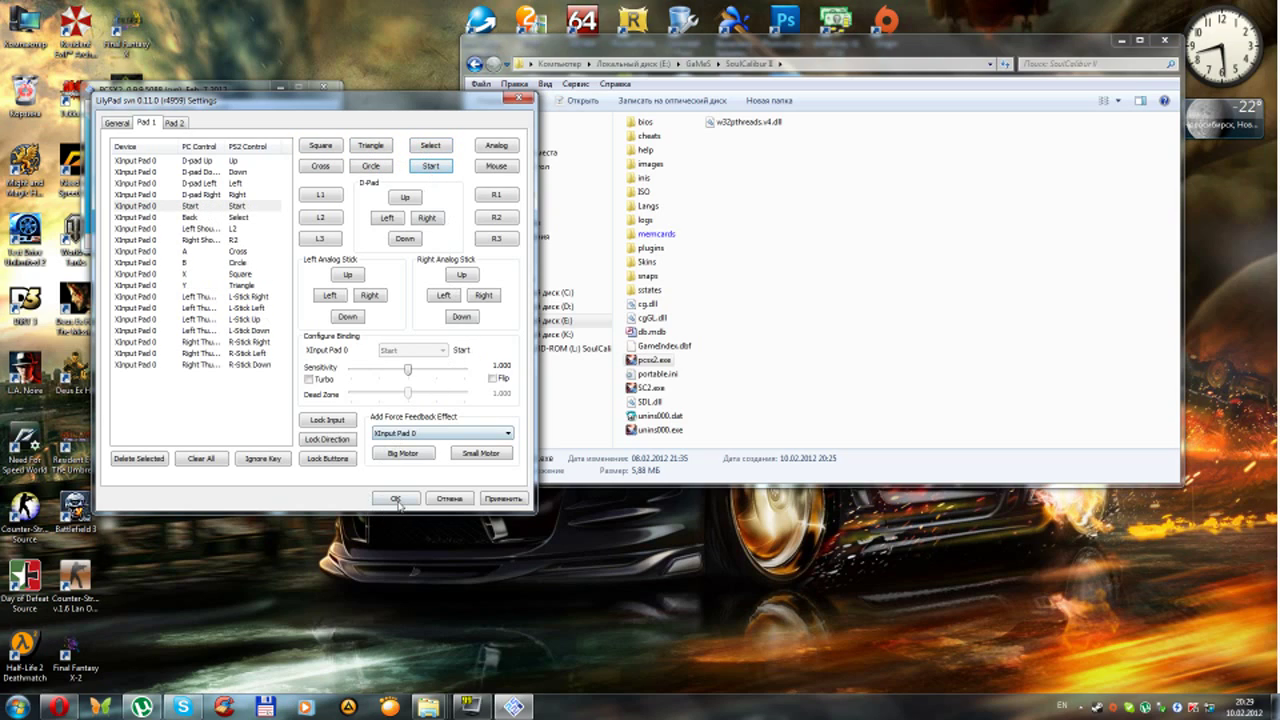
# Save the Pad 1 bindings and close the emulator and the game folder window
pyautogui.click(396, 499)
pyautogui.click(333, 86)
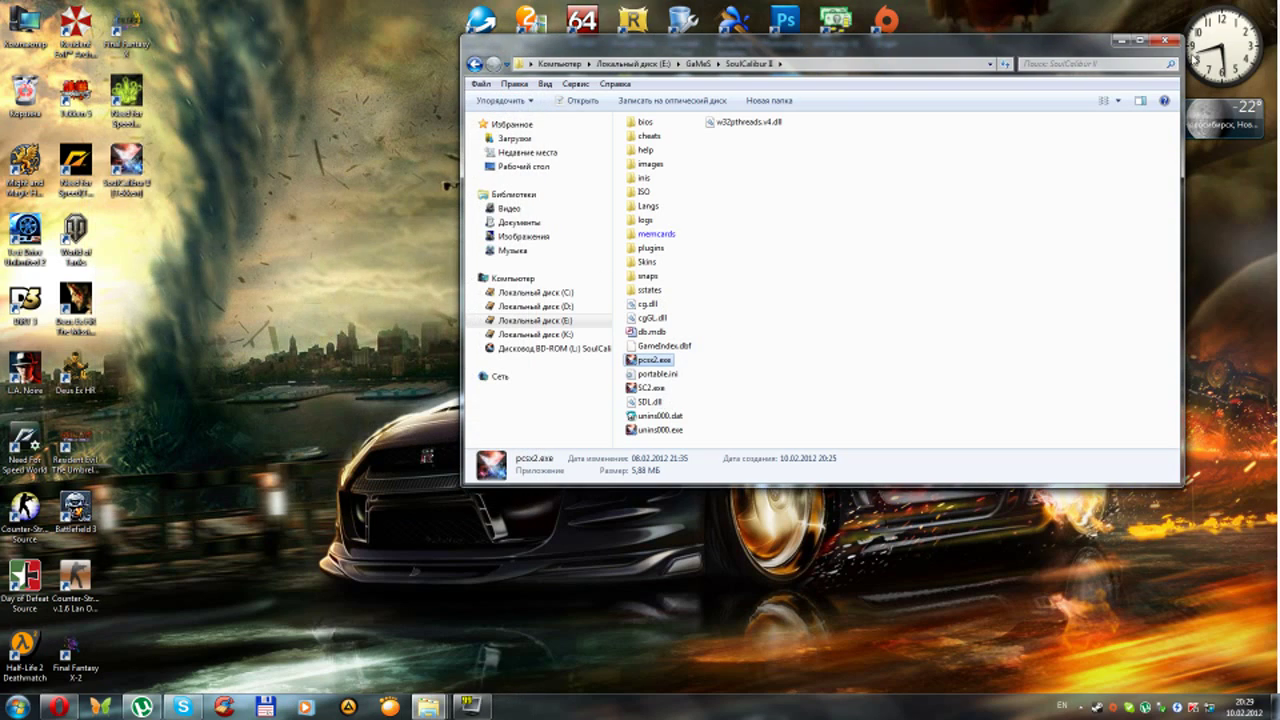
pyautogui.click(1165, 40)
# Start the game launcher from the desktop and set the Maximum Graphics profile's aspect ratio to Widescreen (16:9)
pyautogui.doubleClick(126, 168)
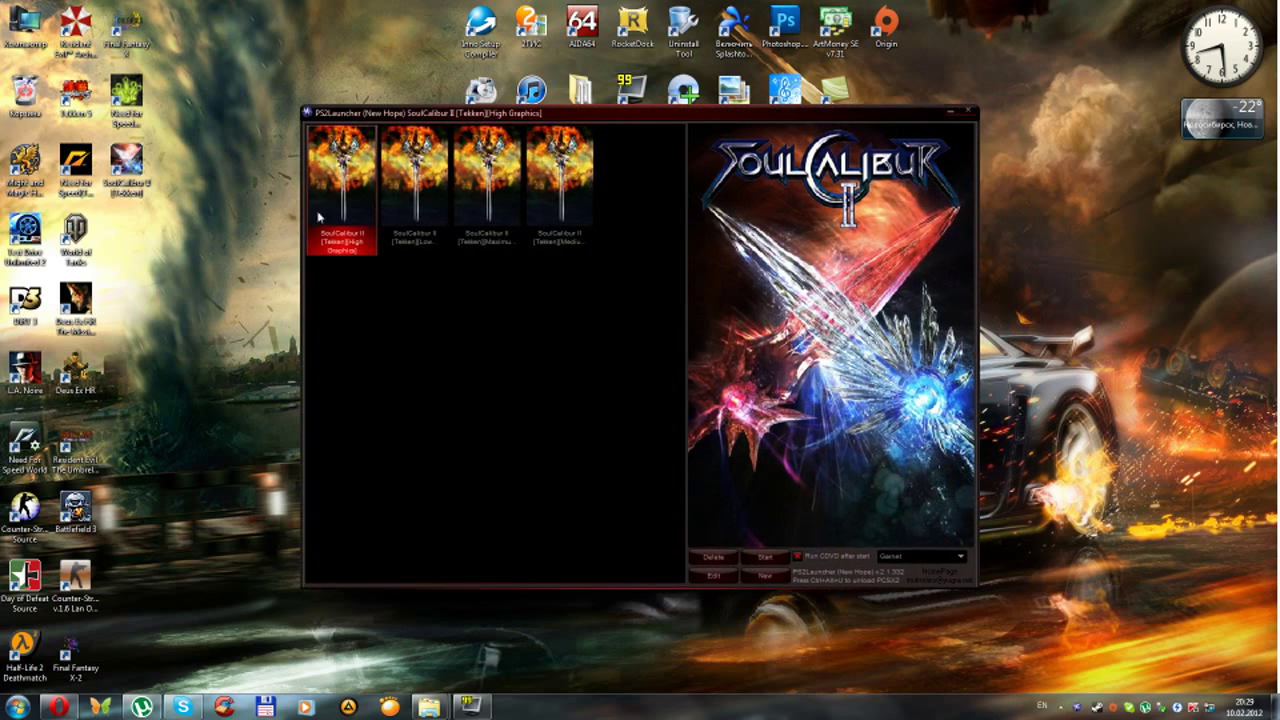
pyautogui.click(711, 577)
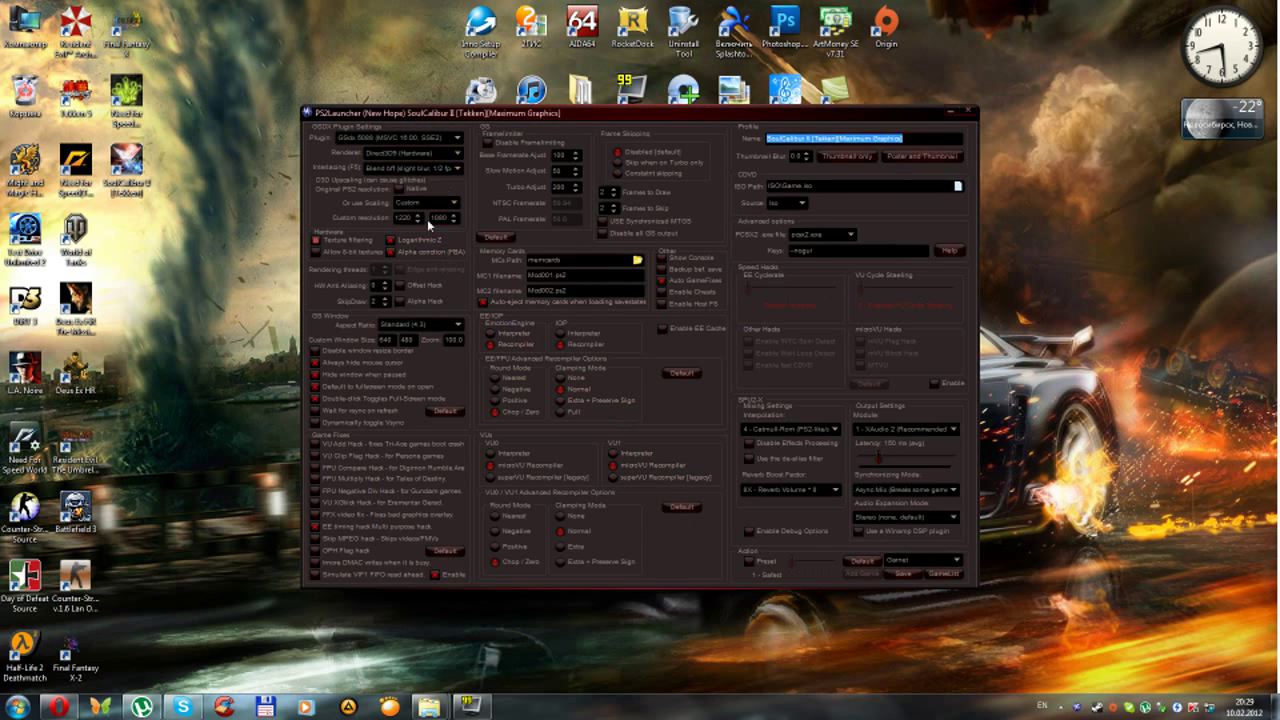
pyautogui.click(445, 325)
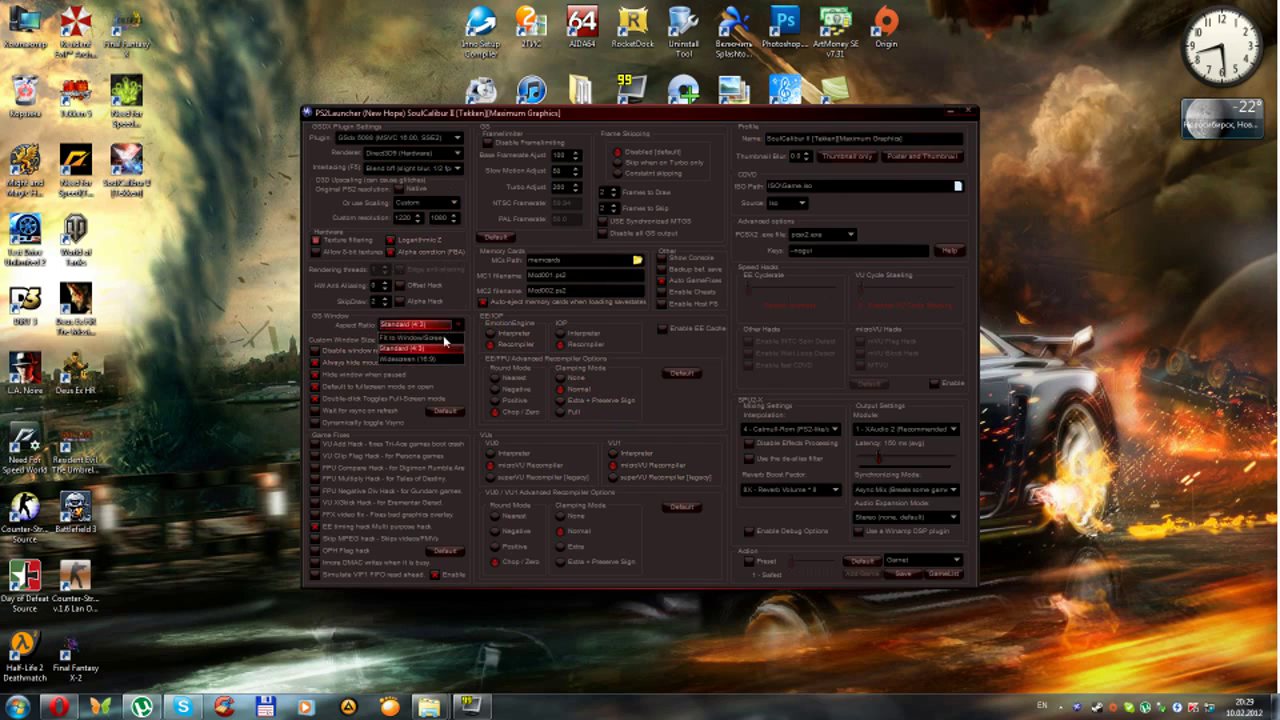
pyautogui.click(440, 353)
# Set the profile's GSdx plugin to the SSSE3 build and save the profile
pyautogui.click(441, 135)
pyautogui.click(452, 186)
pyautogui.click(441, 137)
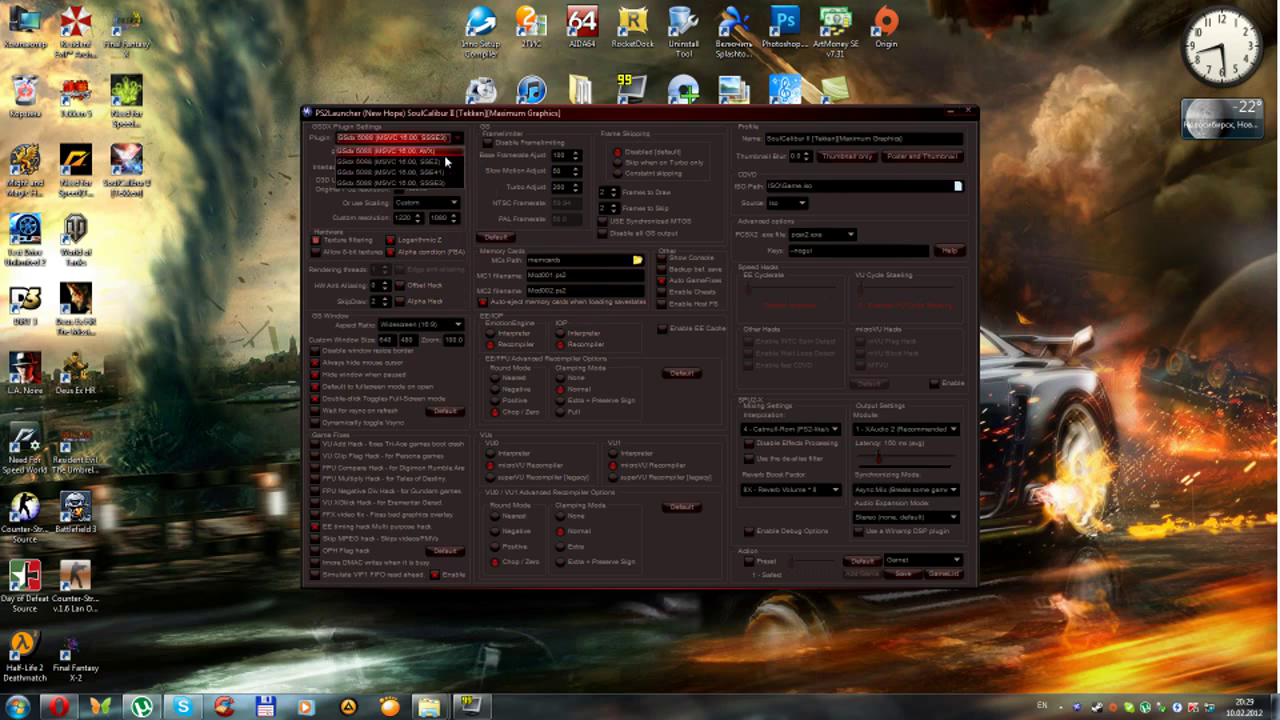
pyautogui.click(444, 186)
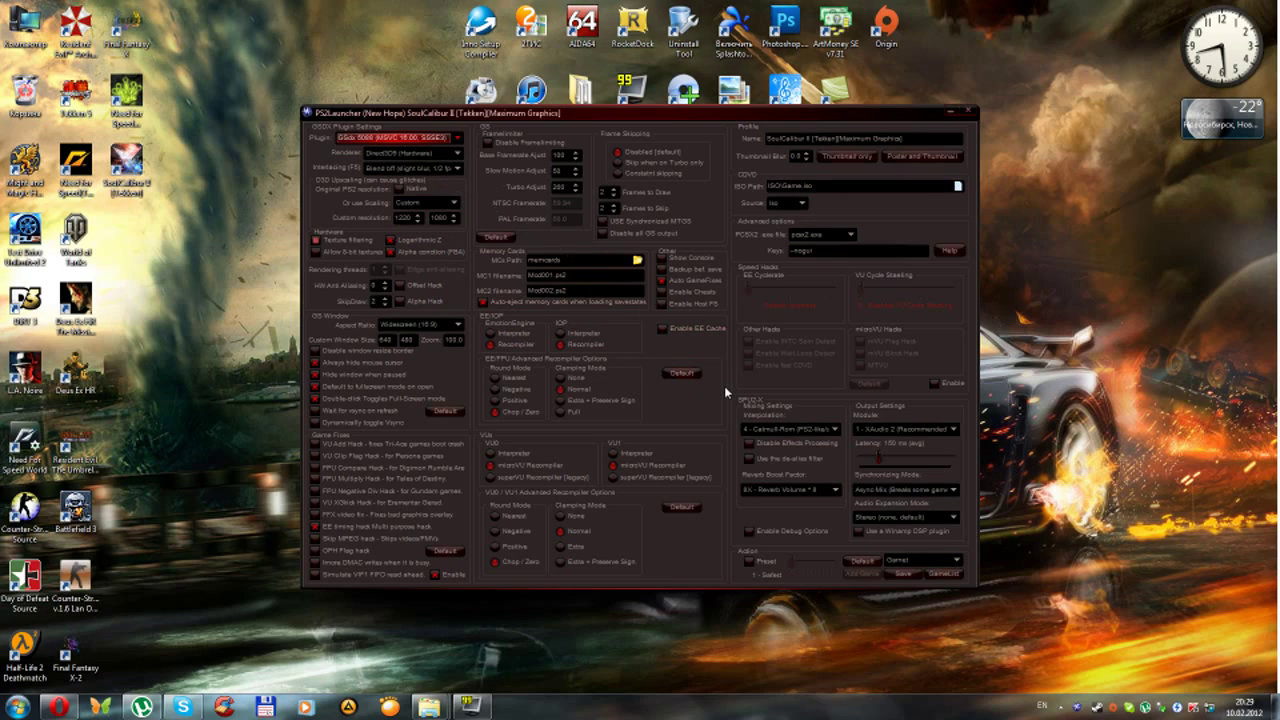
pyautogui.click(903, 573)
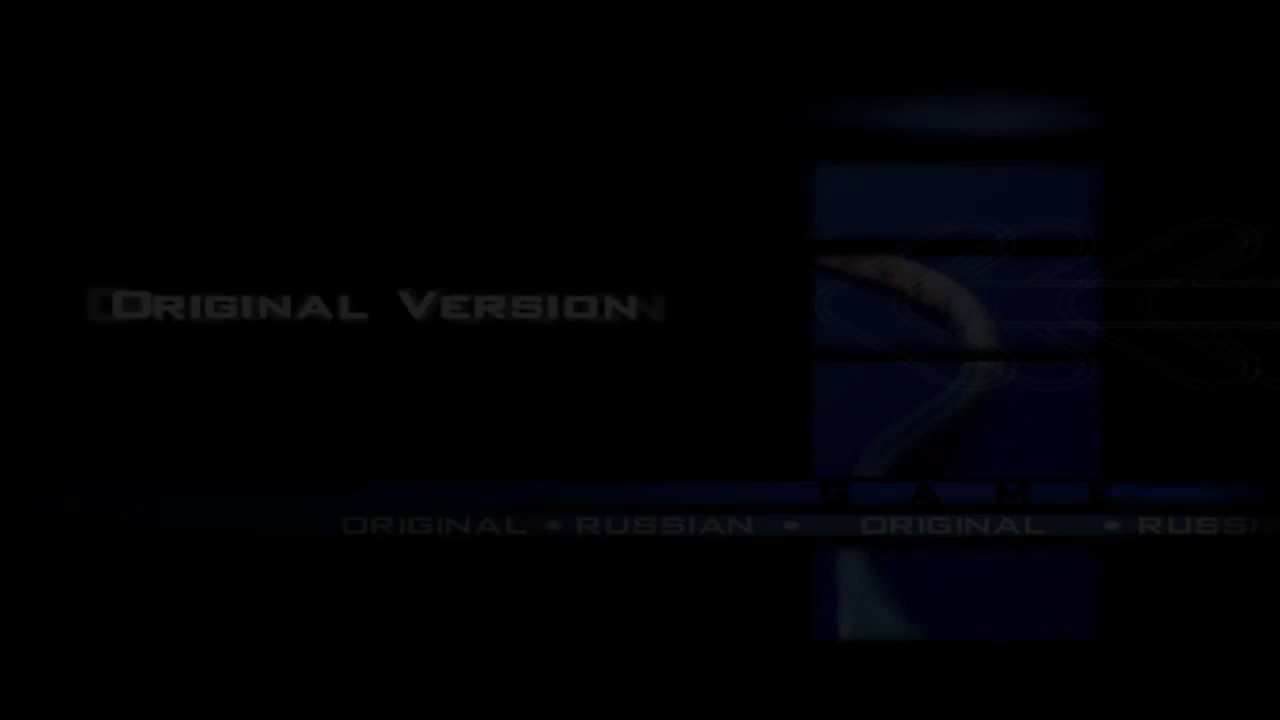
# Choose the Russian version of the game, skip the intro and open the Опции section
pyautogui.press('Down')
pyautogui.press('Return')
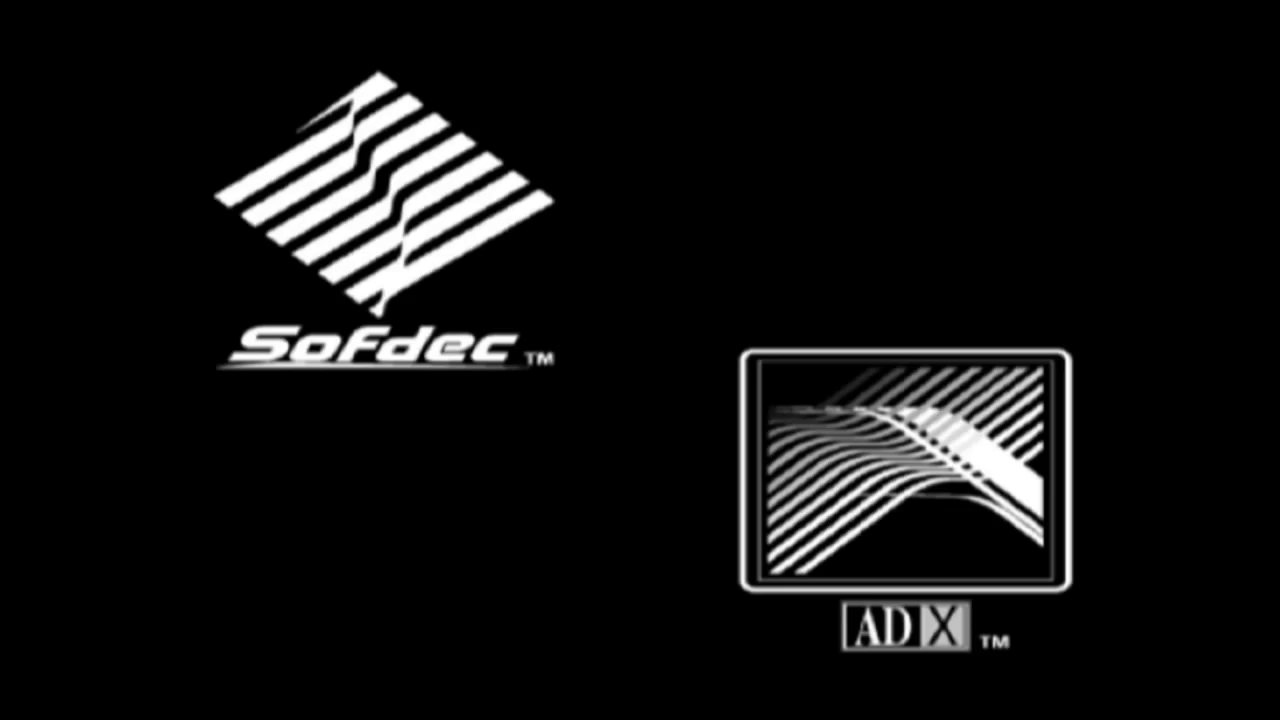
pyautogui.press('Return')
pyautogui.press('Down')
pyautogui.press('Down')
pyautogui.press('Return')
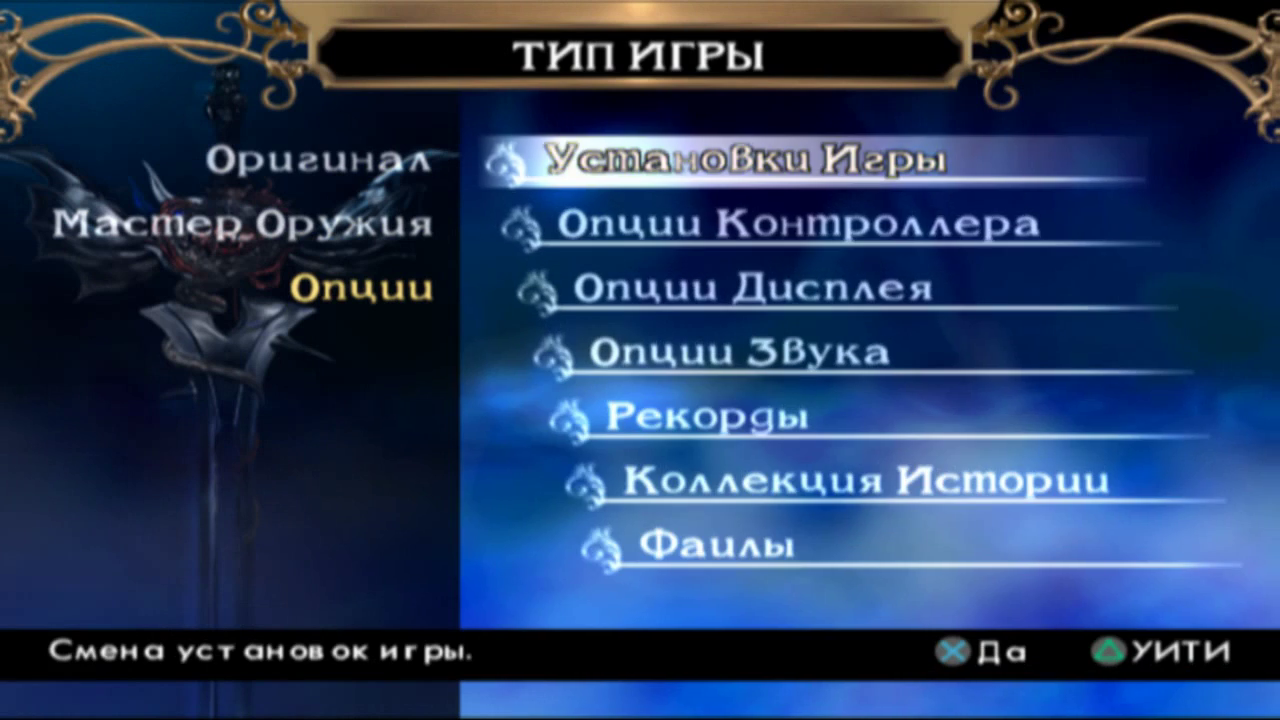
# In Установки Игры, set the difficulty to ЛЕГК and the single-player round count to 1
pyautogui.press('Down')
pyautogui.press('Down')
pyautogui.press('Up')
pyautogui.press('Up')
pyautogui.press('Return')
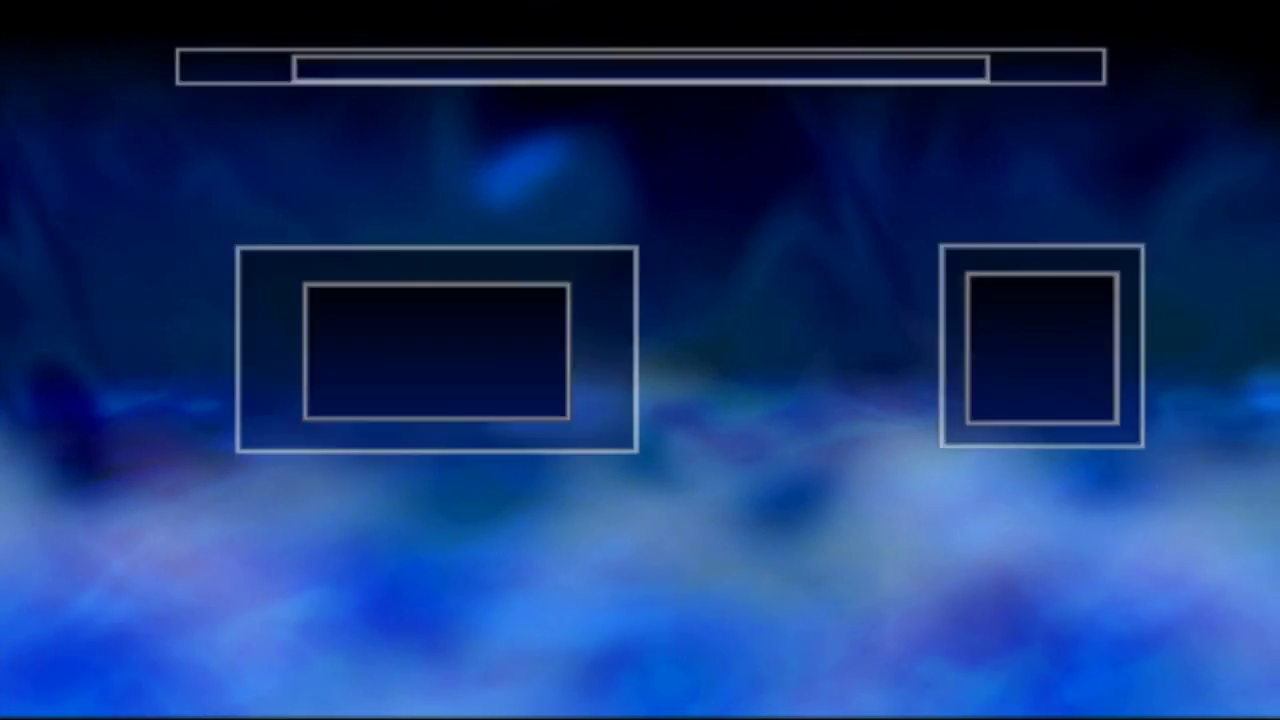
pyautogui.press('Left')
pyautogui.press('Down')
pyautogui.press('Left')
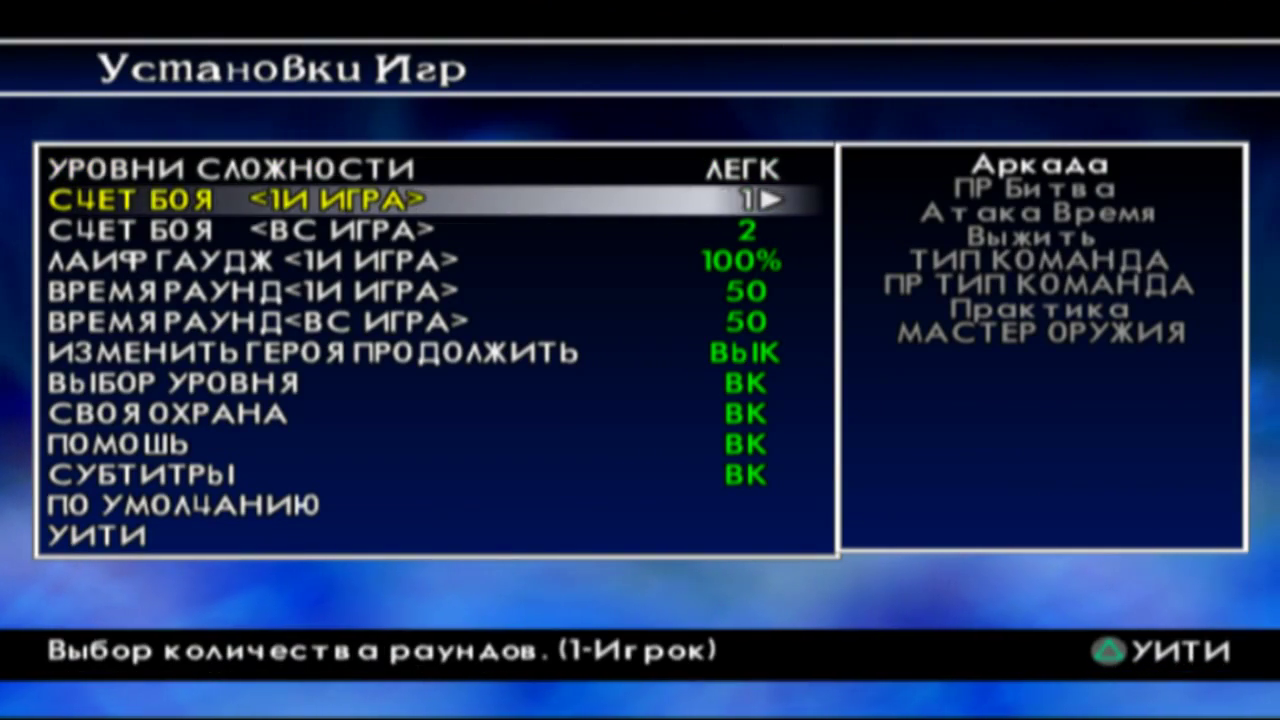
# Lower the versus round count, change the round time for single-player and versus games, and leave the game settings
pyautogui.press('Down')
pyautogui.press('Left')
pyautogui.press('Down')
pyautogui.press('Down')
pyautogui.press('Right')
pyautogui.press('Right')
pyautogui.press('Right')
pyautogui.press('Down')
pyautogui.press('Right')
pyautogui.press('Right')
pyautogui.press('Right')
pyautogui.press('Escape')
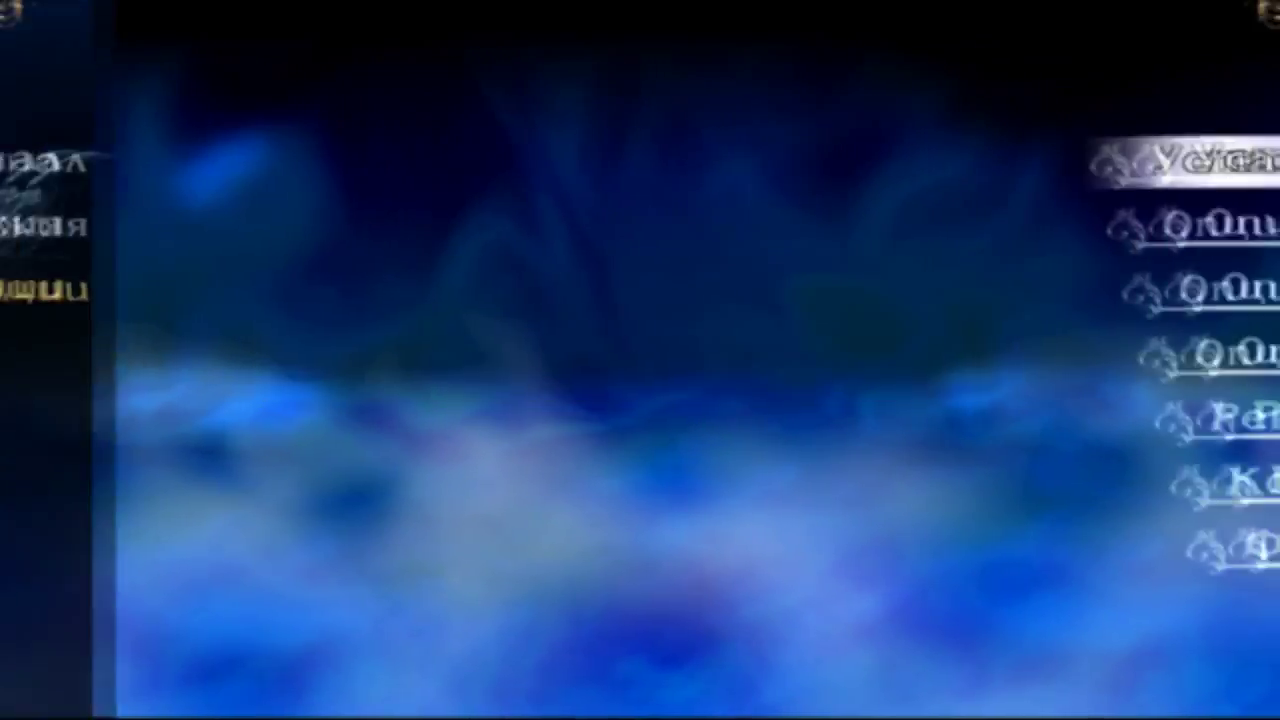
# Start the Аркада mode from the Оригинал section and select Макси as the fighter
pyautogui.press('Escape')
pyautogui.press('Down')
pyautogui.press('Return')
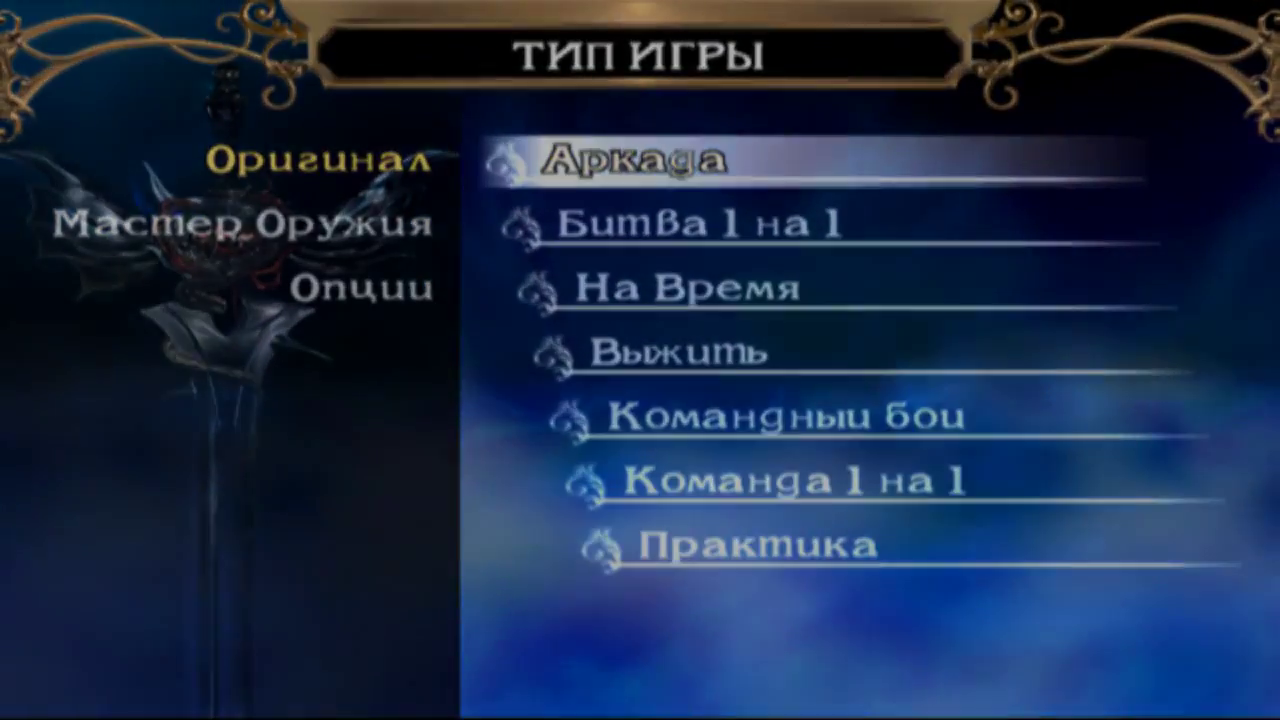
pyautogui.press('Return')
pyautogui.press('Right')
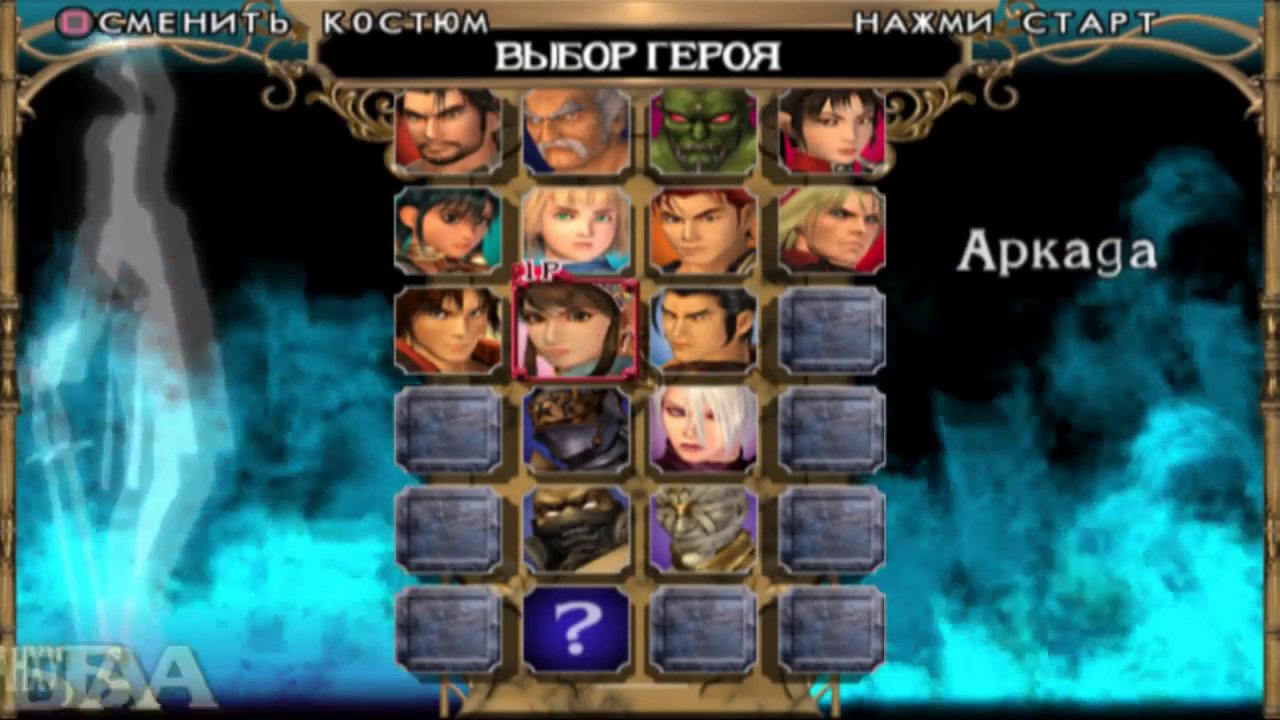
pyautogui.press('Right')
pyautogui.press('Return')
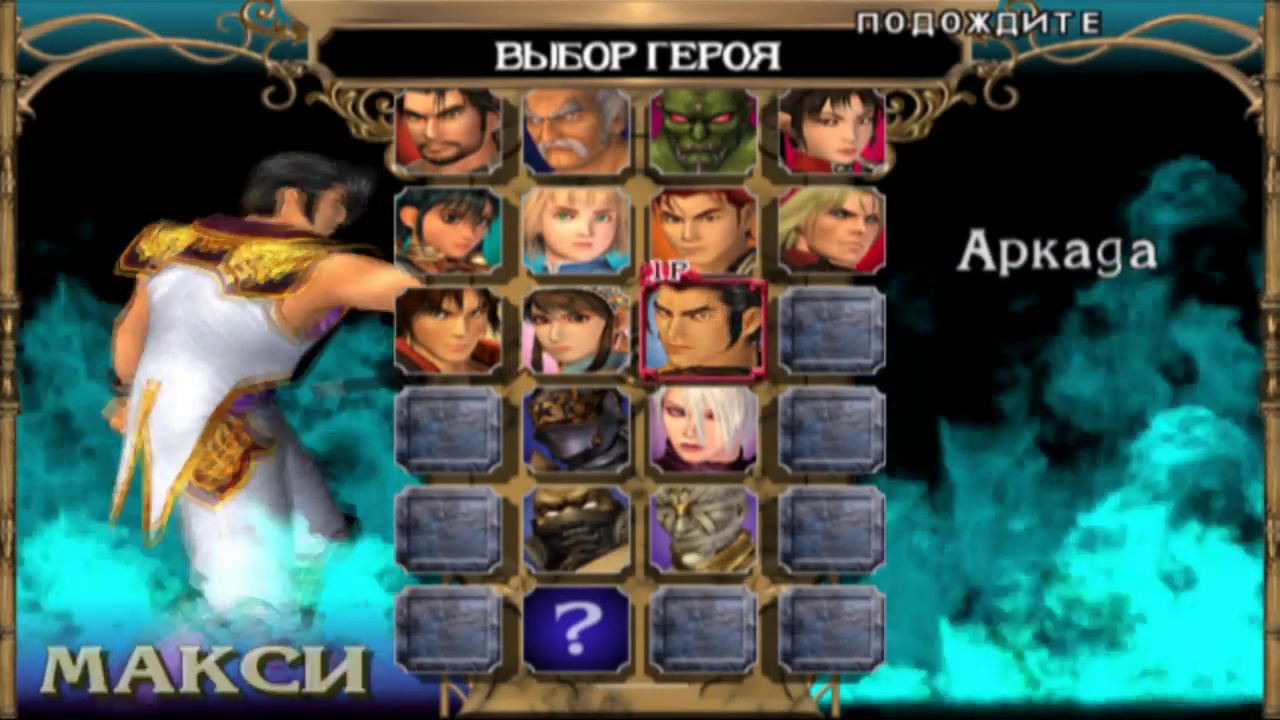